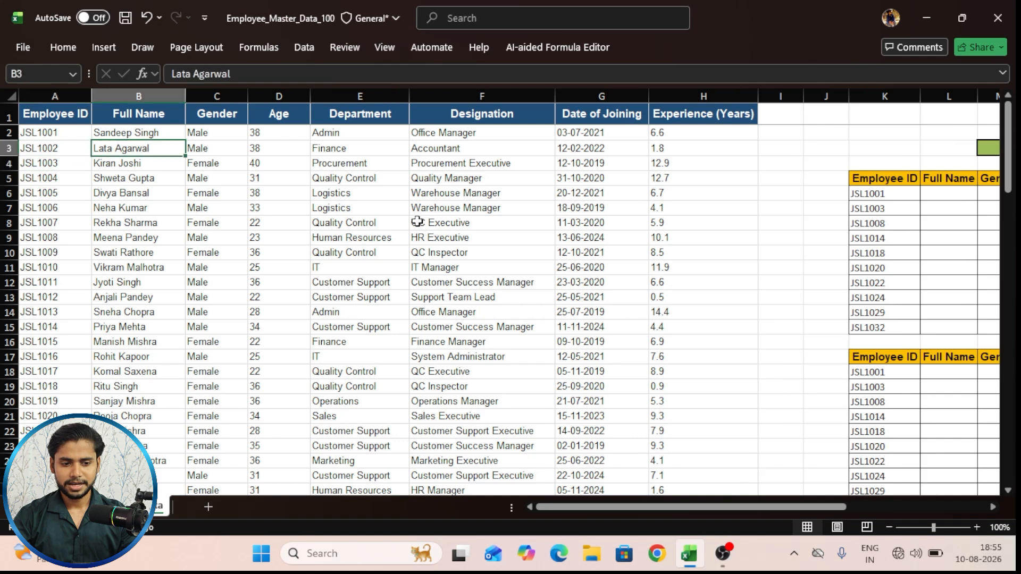
Examine the employee master data and the columns of the first VLOOKUP practice table.
{"action": "key", "text": "Up"}
{"action": "key", "text": "ctrl+shift+Right"}
{"action": "key", "text": "Up"}
{"action": "key", "text": "Down"}
{"action": "key", "text": "Down"}
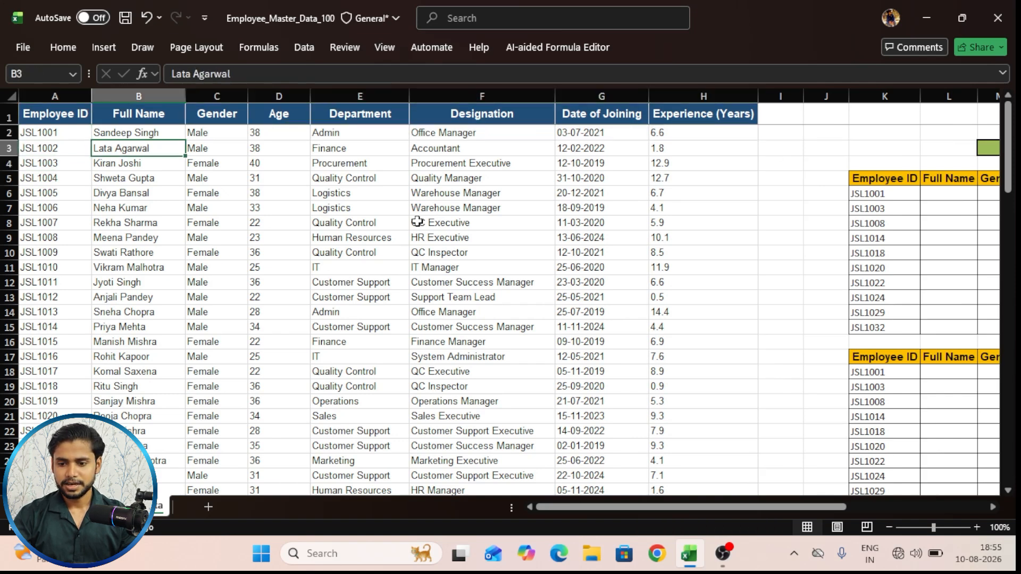
{"action": "key", "text": "Right"}
{"action": "key", "text": "Right"}
{"action": "key", "text": "Right"}
{"action": "key", "text": "Right"}
{"action": "key", "text": "Right"}
{"action": "key", "text": "Right"}
{"action": "key", "text": "Right"}
{"action": "key", "text": "Right"}
{"action": "key", "text": "Right"}
{"action": "key", "text": "Right"}
{"action": "key", "text": "Right"}
{"action": "key", "text": "Right"}
{"action": "key", "text": "Down"}
{"action": "key", "text": "Down"}
{"action": "key", "text": "Down"}
{"action": "key", "text": "Left"}
{"action": "key", "text": "Left"}
{"action": "key", "text": "Left"}
{"action": "key", "text": "Left"}
{"action": "key", "text": "Left"}
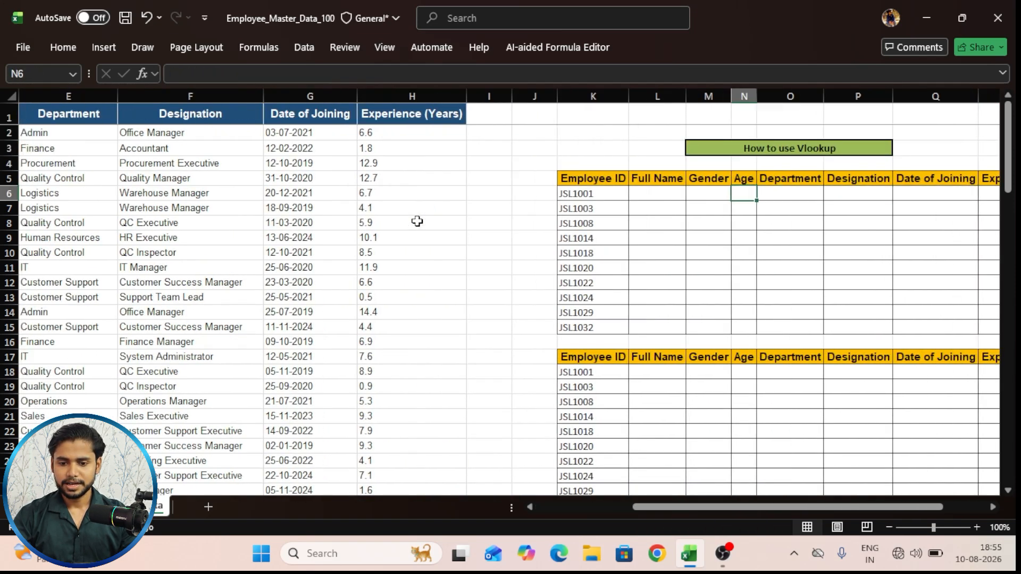
{"action": "key", "text": "ctrl+Right"}
{"action": "key", "text": "ctrl+Left"}
{"action": "key", "text": "Left"}
{"action": "key", "text": "Right"}
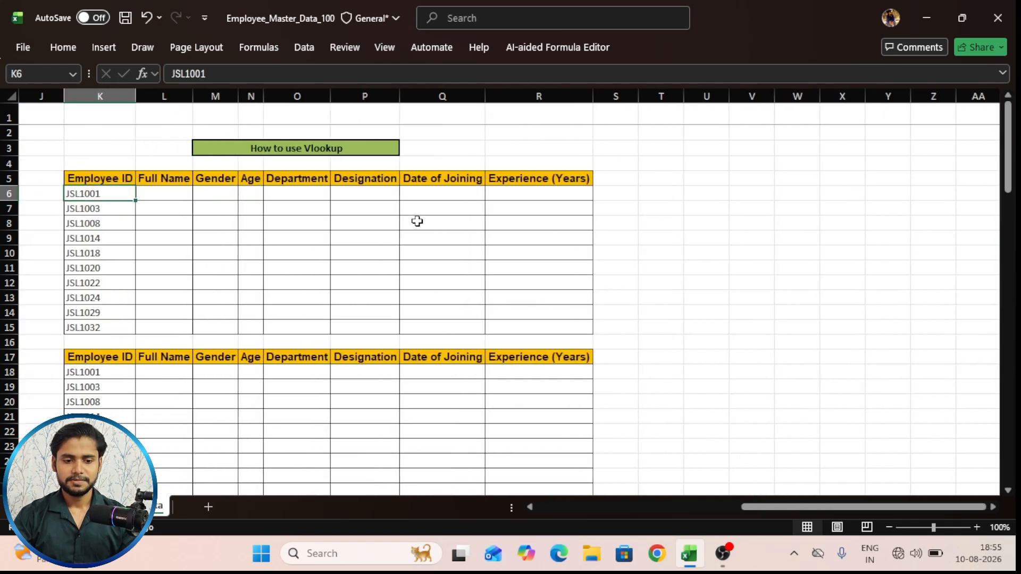
{"action": "key", "text": "Right"}
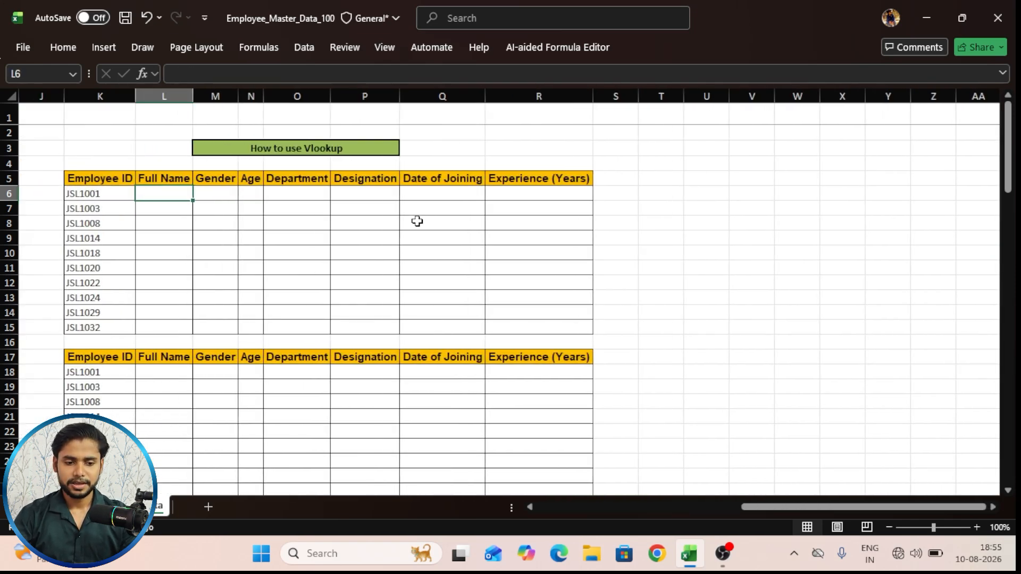
{"action": "key", "text": "Left"}
{"action": "key", "text": "Left"}
{"action": "key", "text": "Right"}
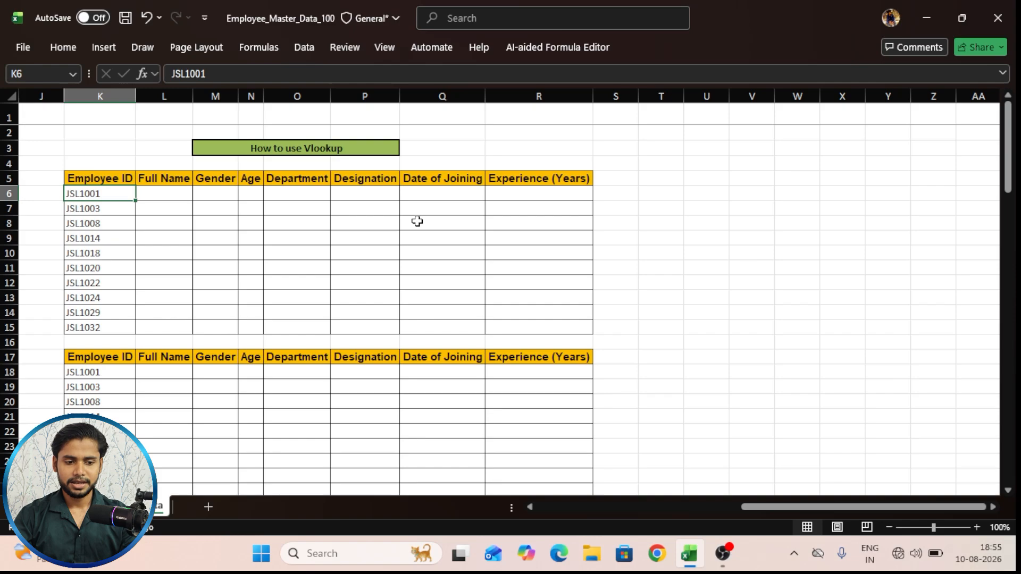
Examine the Employee ID column of the master data from its first to its last record.
{"action": "key", "text": "ctrl+Left"}
{"action": "key", "text": "ctrl+Left"}
{"action": "key", "text": "Up"}
{"action": "key", "text": "Up"}
{"action": "key", "text": "Up"}
{"action": "key", "text": "Up"}
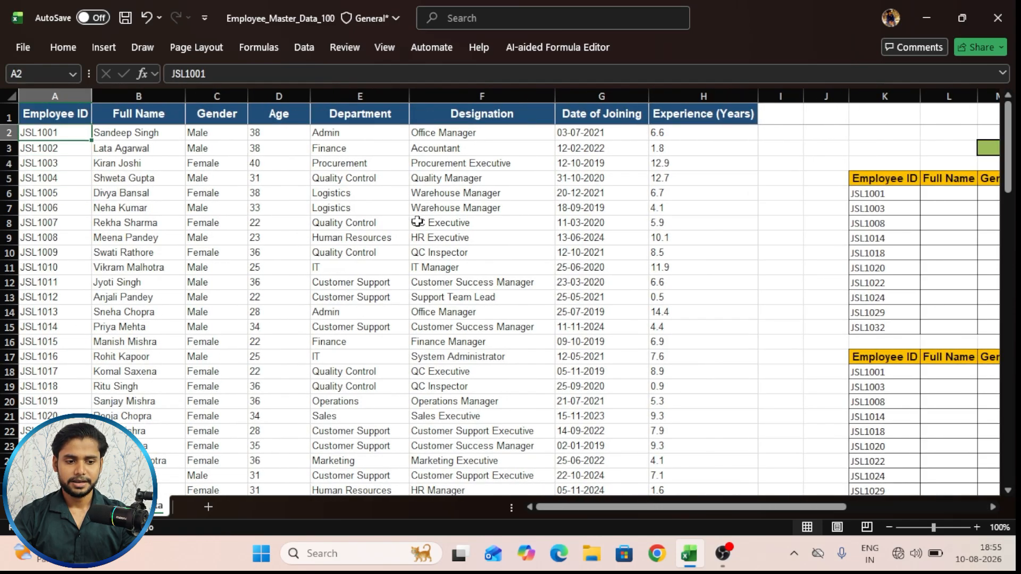
{"action": "key", "text": "ctrl+shift+Down"}
{"action": "key", "text": "ctrl+Up"}
{"action": "key", "text": "Down"}
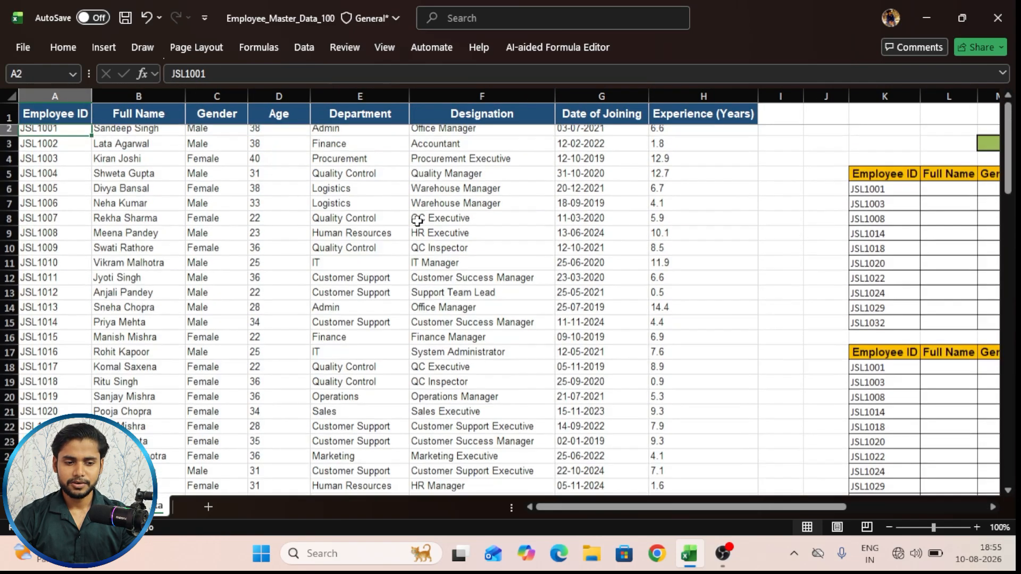
Begin a VLOOKUP formula in L6, the first Full Name cell, with K6 as the lookup value.
{"action": "key", "text": "Right"}
{"action": "key", "text": "Right"}
{"action": "key", "text": "Right"}
{"action": "key", "text": "Right"}
{"action": "key", "text": "Right"}
{"action": "key", "text": "Right"}
{"action": "key", "text": "Right"}
{"action": "key", "text": "Right"}
{"action": "key", "text": "Right"}
{"action": "key", "text": "Right"}
{"action": "key", "text": "Right"}
{"action": "key", "text": "Right"}
{"action": "key", "text": "Right"}
{"action": "key", "text": "Right"}
{"action": "key", "text": "Right"}
{"action": "key", "text": "Down"}
{"action": "key", "text": "Down"}
{"action": "key", "text": "Down"}
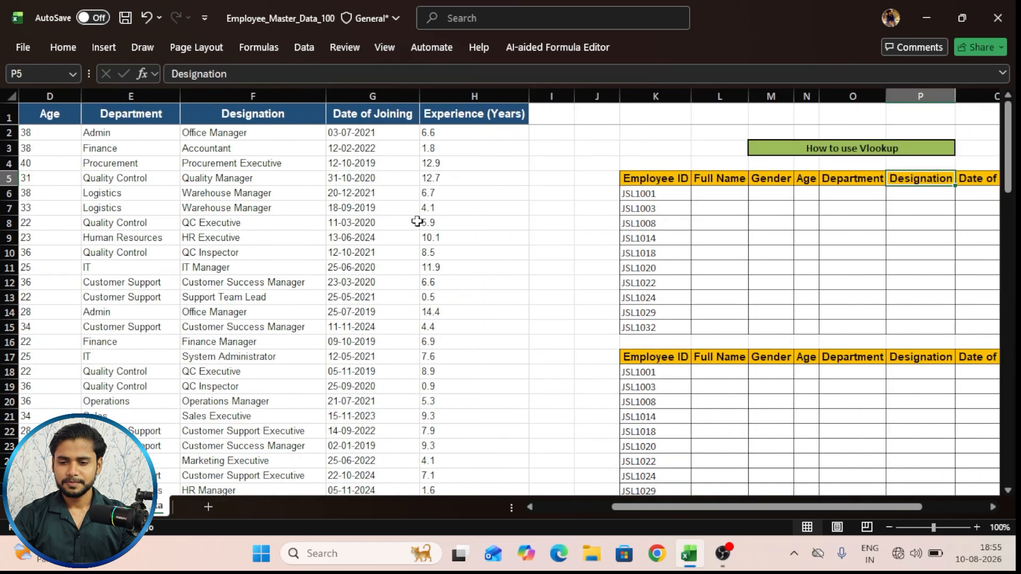
{"action": "key", "text": "Down"}
{"action": "key", "text": "Left"}
{"action": "key", "text": "Left"}
{"action": "key", "text": "Left"}
{"action": "key", "text": "Left"}
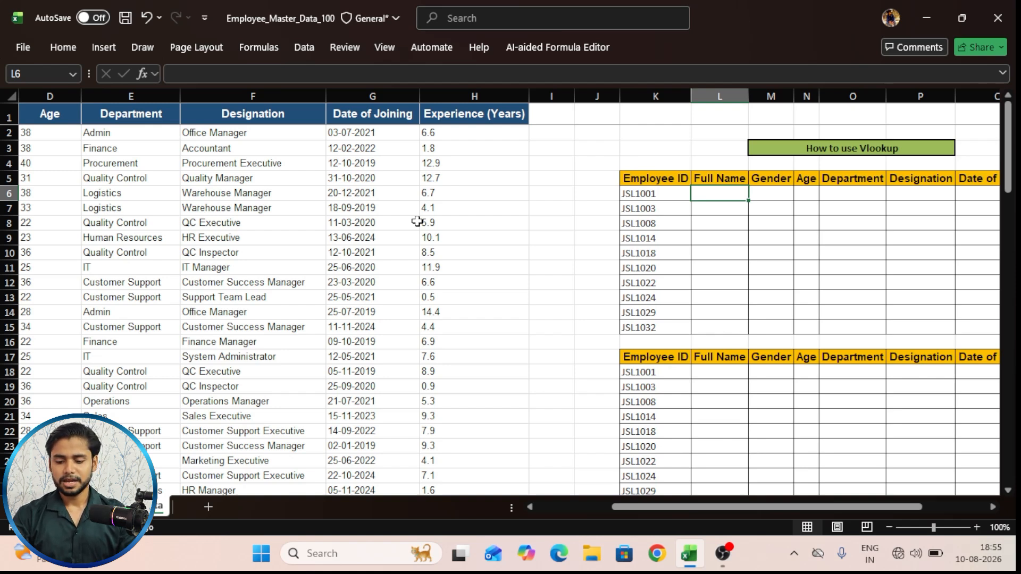
{"action": "type", "text": "="}
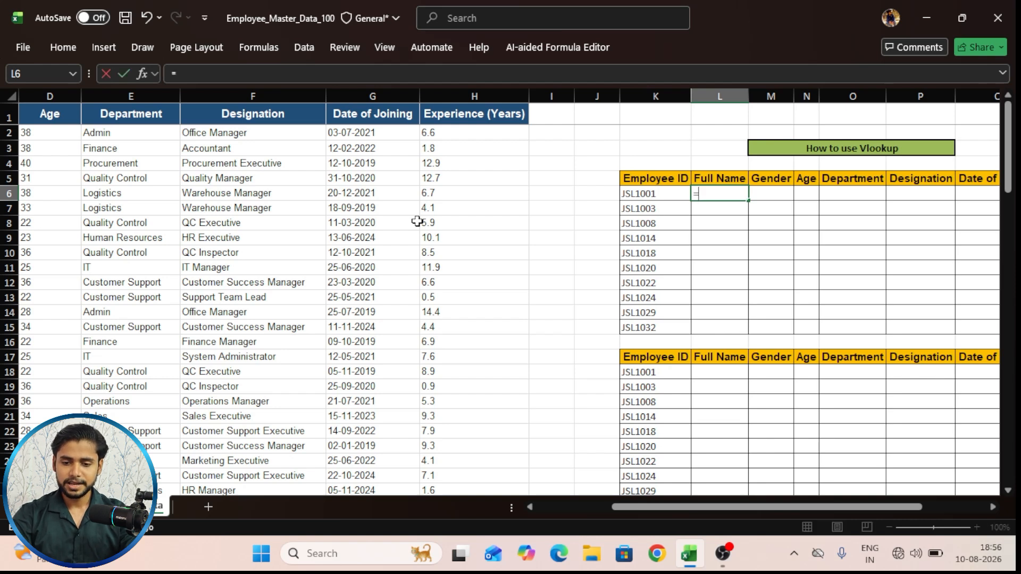
{"action": "type", "text": "vlookup"}
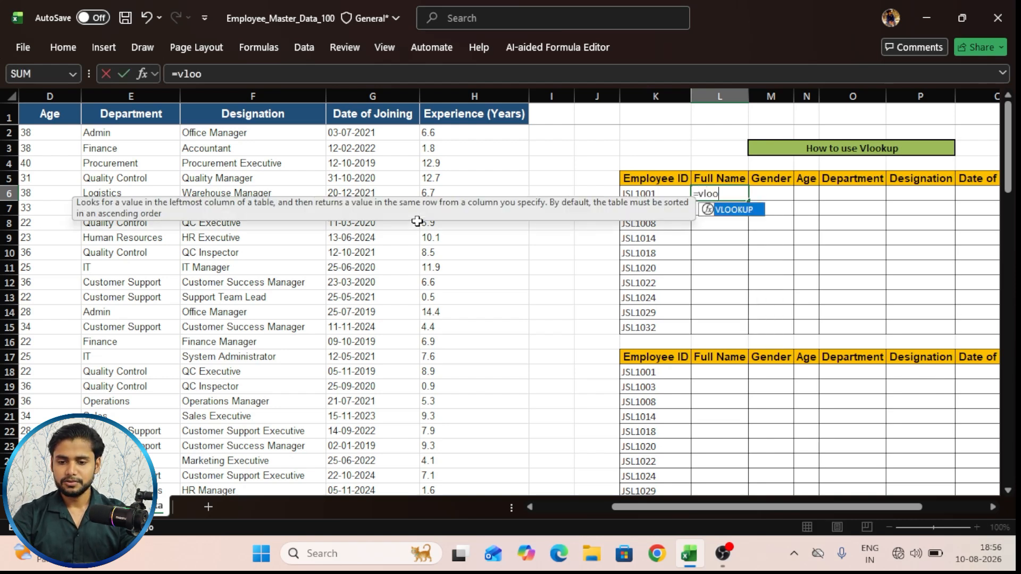
{"action": "key", "text": "Tab"}
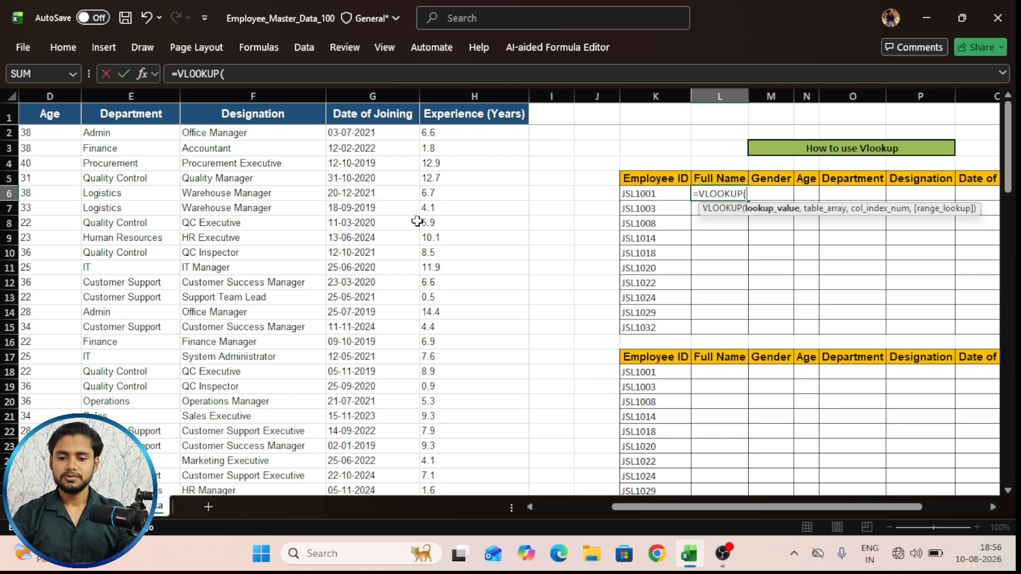
{"action": "key", "text": "Left"}
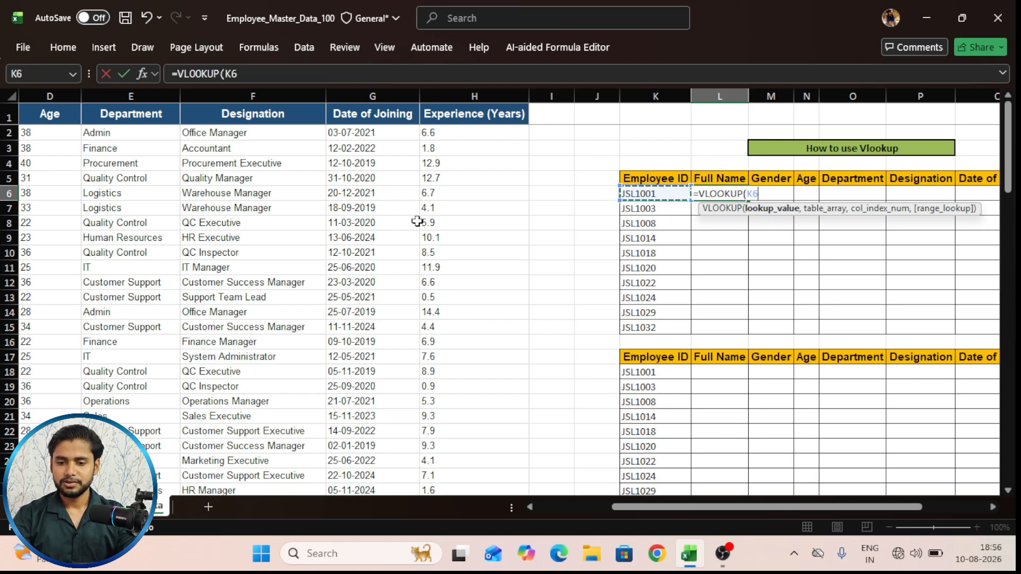
{"action": "type", "text": ","}
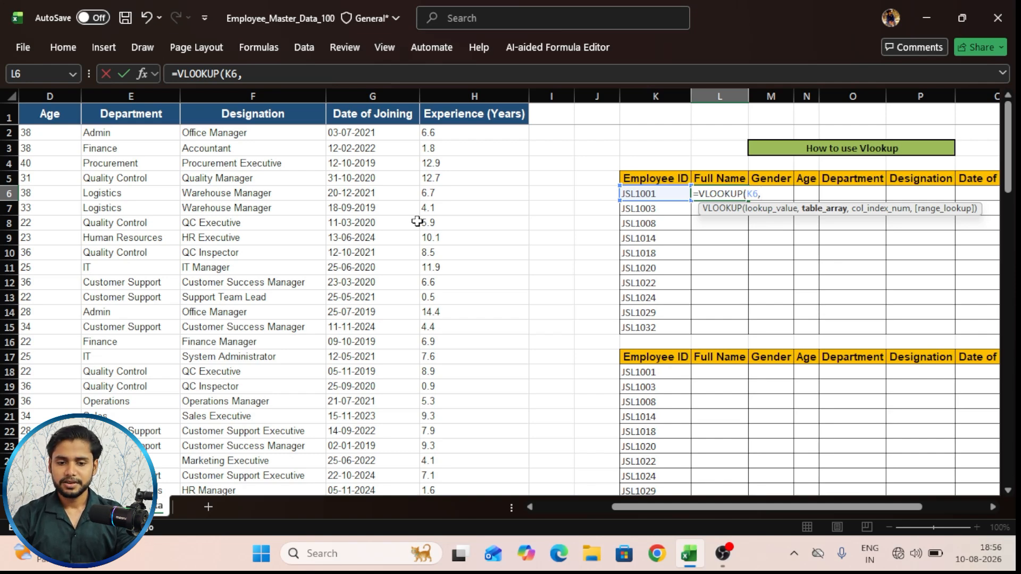
Set the formula's table array to the whole master data with absolute references, $A$1:$H$101.
{"action": "key", "text": "Left"}
{"action": "key", "text": "Left"}
{"action": "key", "text": "Left"}
{"action": "key", "text": "Left"}
{"action": "key", "text": "Left"}
{"action": "key", "text": "Left"}
{"action": "key", "text": "Left"}
{"action": "key", "text": "Left"}
{"action": "key", "text": "Left"}
{"action": "key", "text": "Left"}
{"action": "key", "text": "Left"}
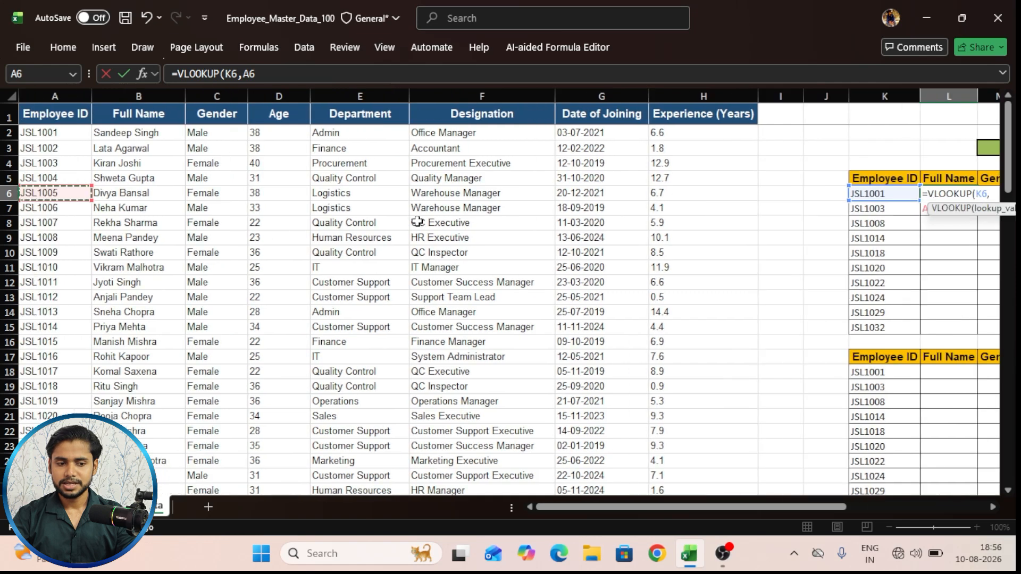
{"action": "key", "text": "ctrl+Up"}
{"action": "key", "text": "ctrl+shift+Right"}
{"action": "key", "text": "ctrl+shift+Down"}
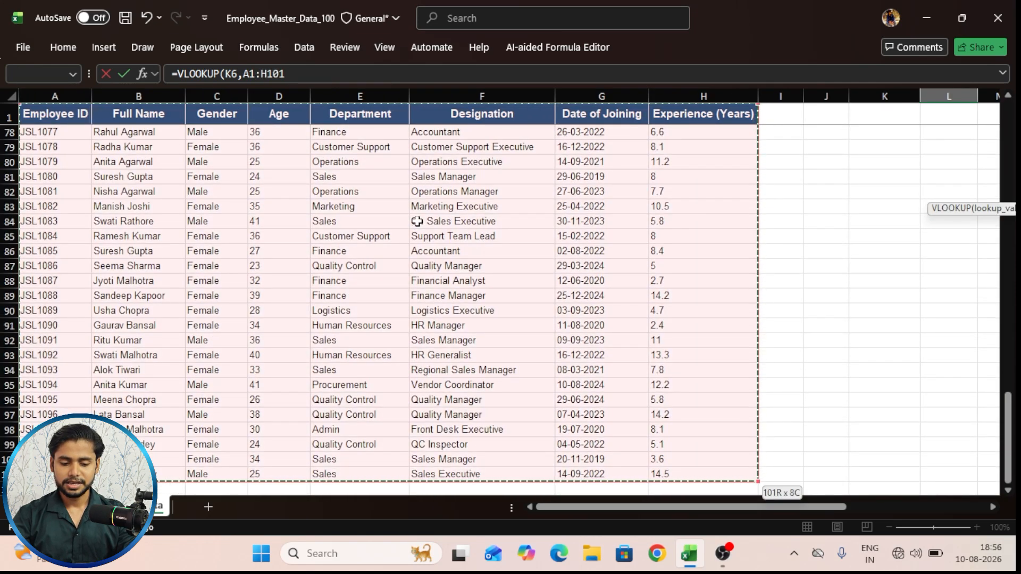
{"action": "key", "text": "F4"}
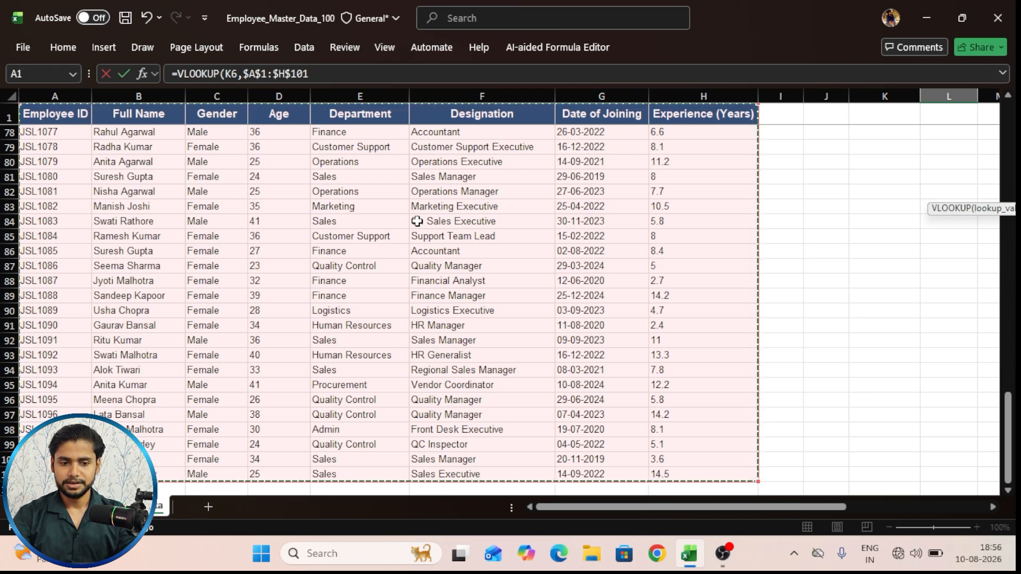
{"action": "type", "text": ","}
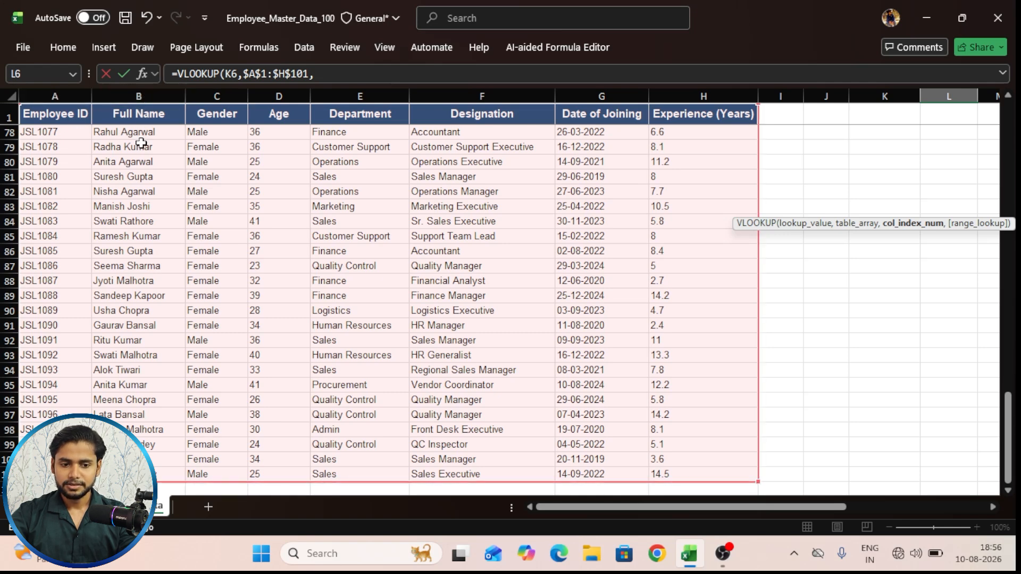
Complete the L6 formula with column index 2 and range lookup 0 for an exact match, and enter it.
{"action": "key", "text": "Down"}
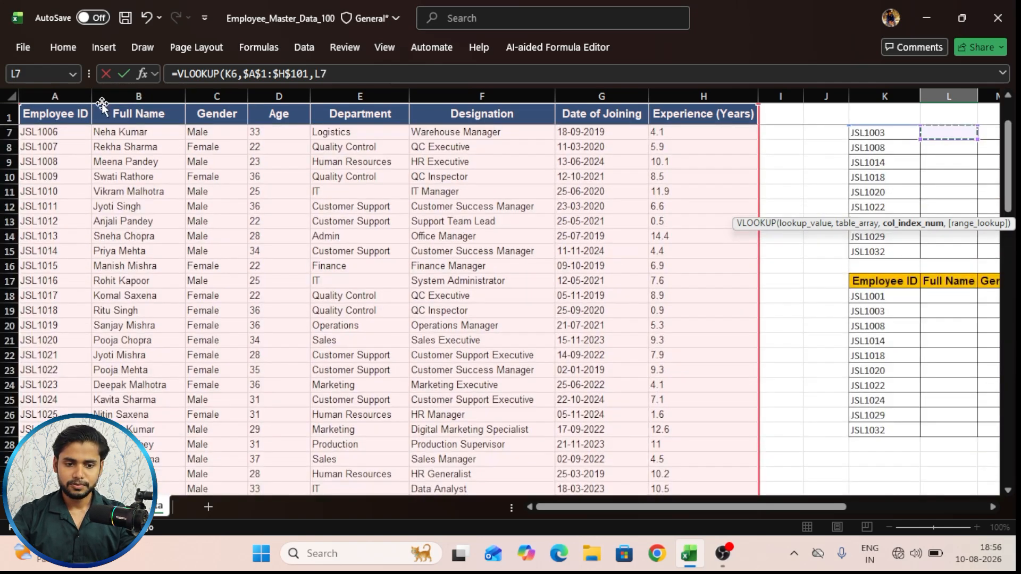
{"action": "key", "text": "BackSpace"}
{"action": "key", "text": "BackSpace"}
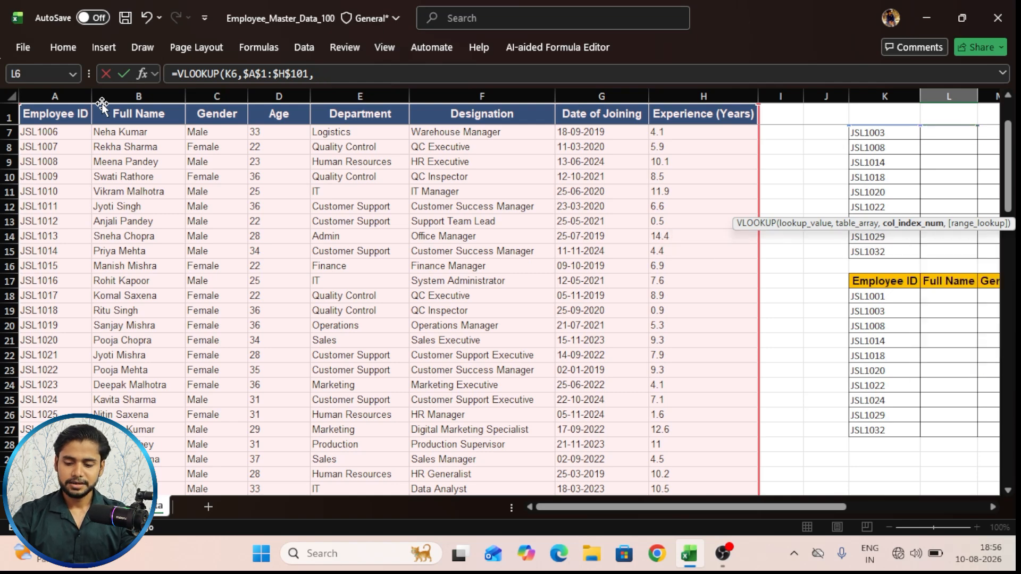
{"action": "type", "text": "2,"}
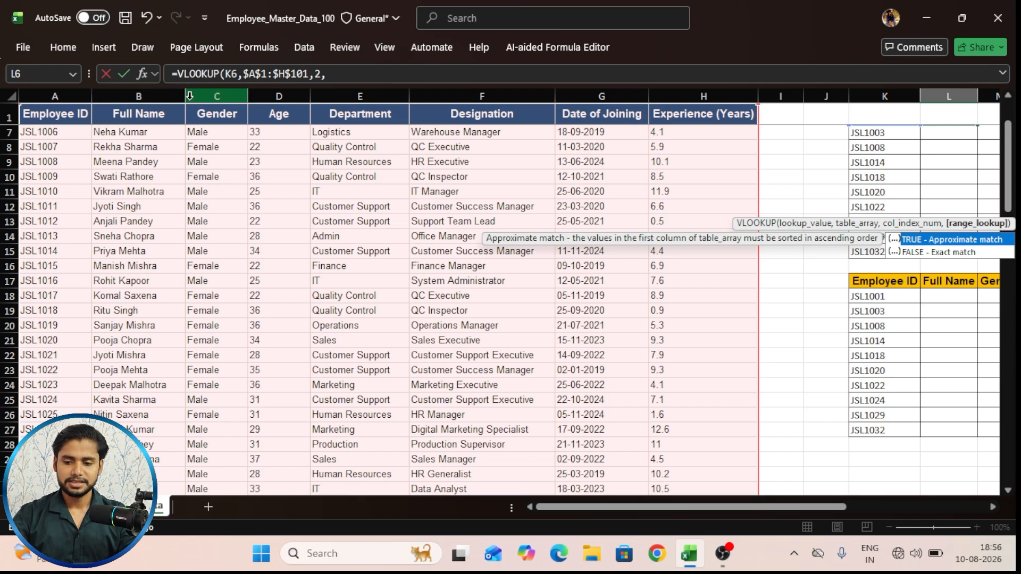
{"action": "type", "text": "0"}
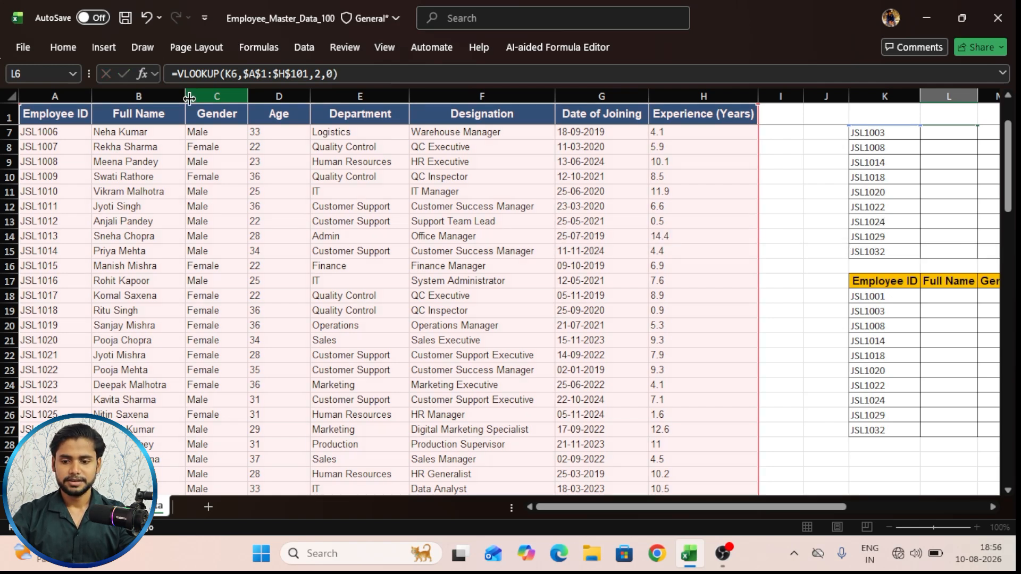
{"action": "key", "text": "Return"}
Check the Full Name result in L6 and look over the remaining empty cells of row 6.
{"action": "key", "text": "Right"}
{"action": "key", "text": "Left"}
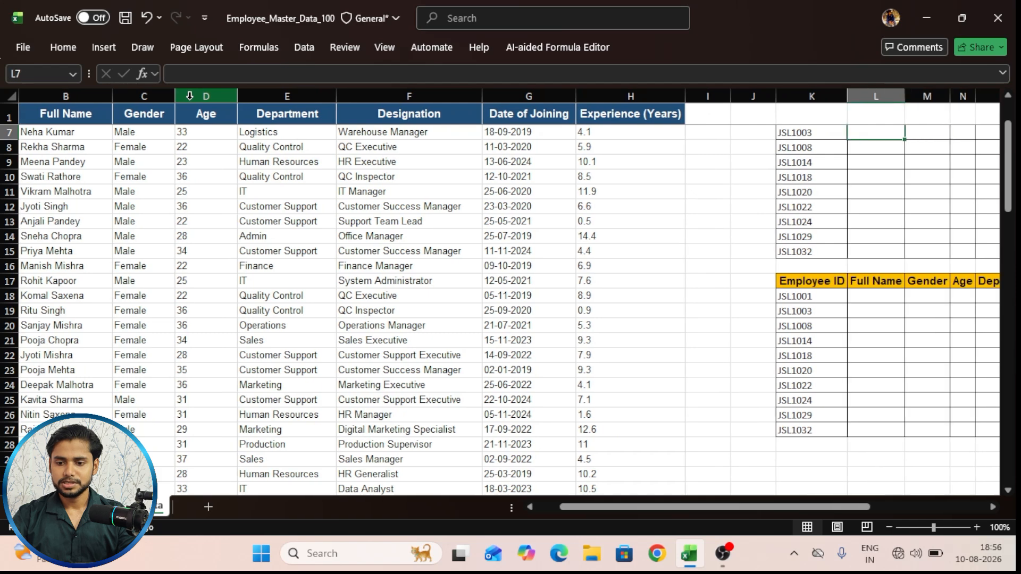
{"action": "key", "text": "Up"}
{"action": "key", "text": "Up"}
{"action": "key", "text": "Down"}
{"action": "key", "text": "Right"}
{"action": "key", "text": "Right"}
{"action": "key", "text": "Right"}
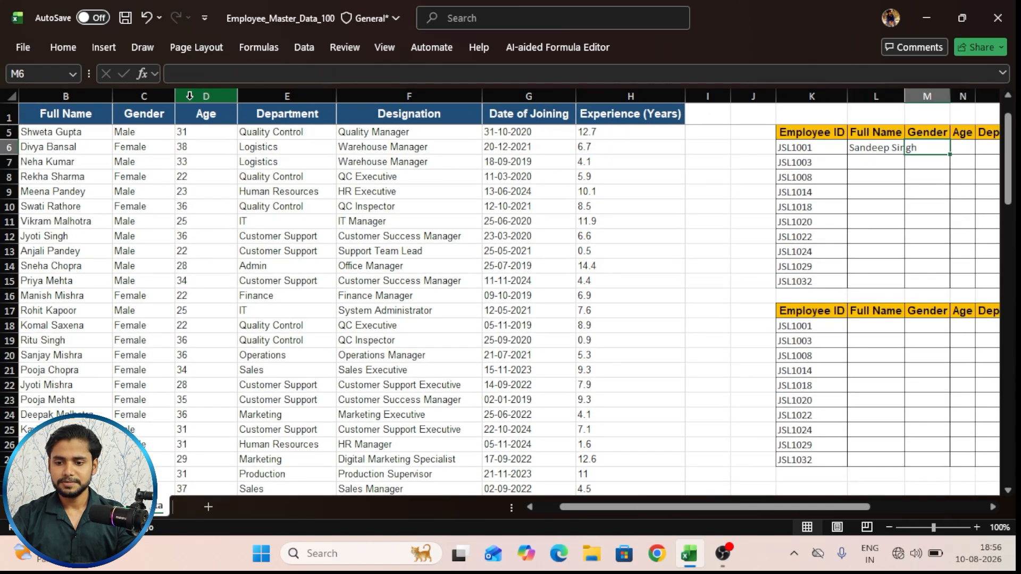
{"action": "key", "text": "Right"}
{"action": "key", "text": "Right"}
{"action": "key", "text": "Left"}
{"action": "key", "text": "Left"}
{"action": "key", "text": "Left"}
{"action": "key", "text": "Left"}
{"action": "key", "text": "Left"}
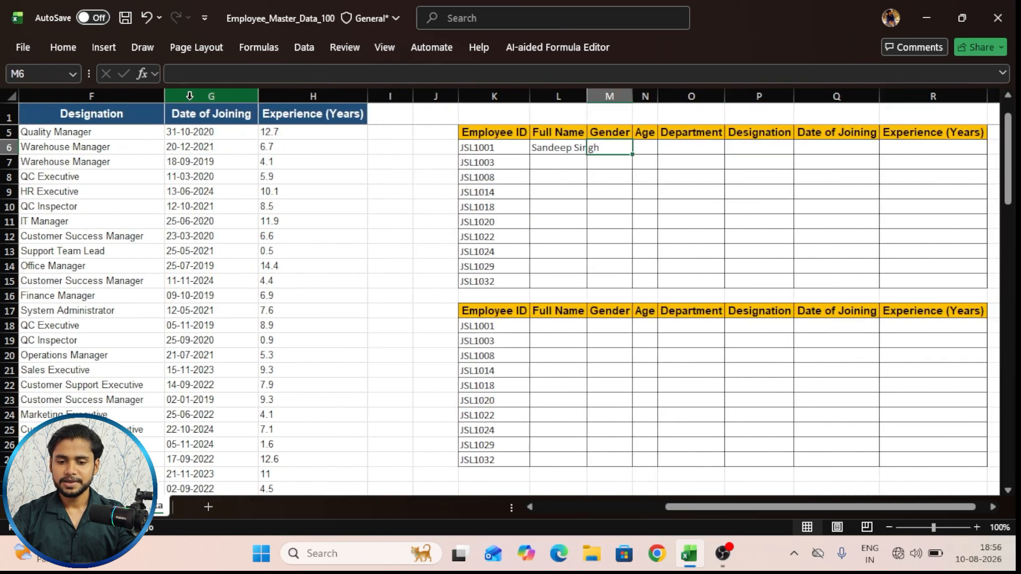
{"action": "key", "text": "Right"}
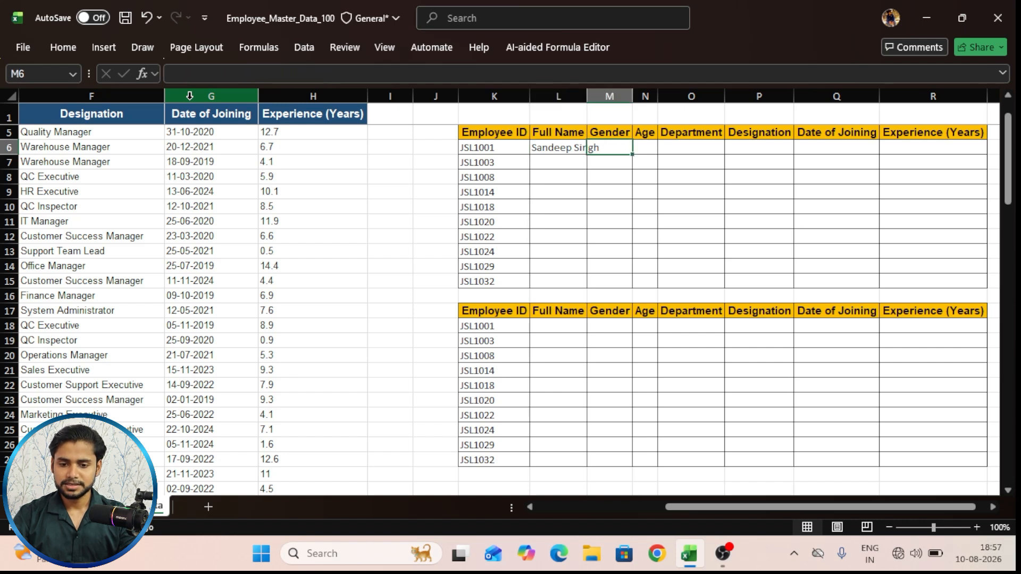
{"action": "key", "text": "Right"}
{"action": "key", "text": "Right"}
{"action": "key", "text": "Right"}
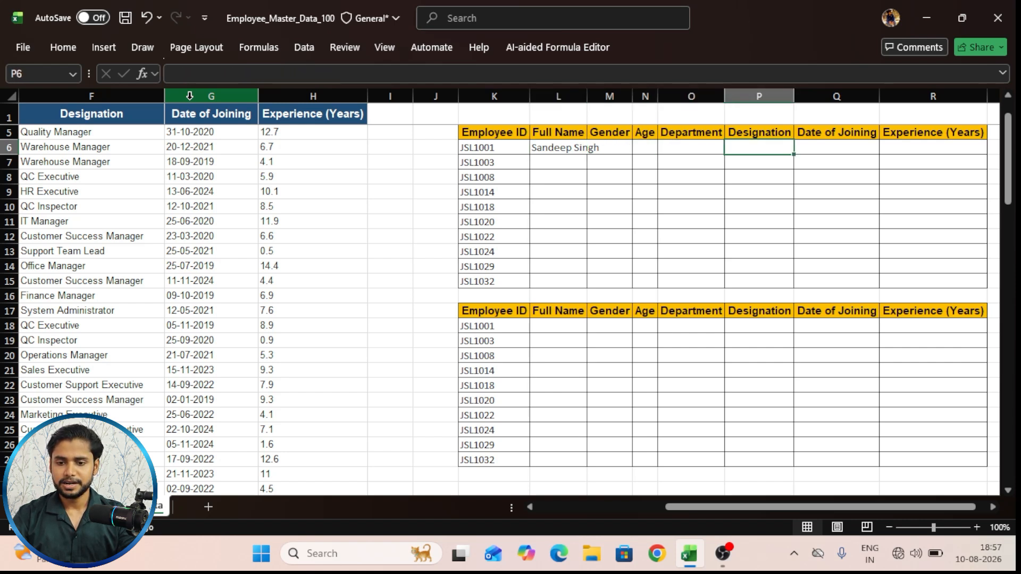
{"action": "key", "text": "Right"}
{"action": "key", "text": "Left"}
{"action": "key", "text": "Left"}
{"action": "key", "text": "Left"}
{"action": "key", "text": "Left"}
{"action": "key", "text": "Left"}
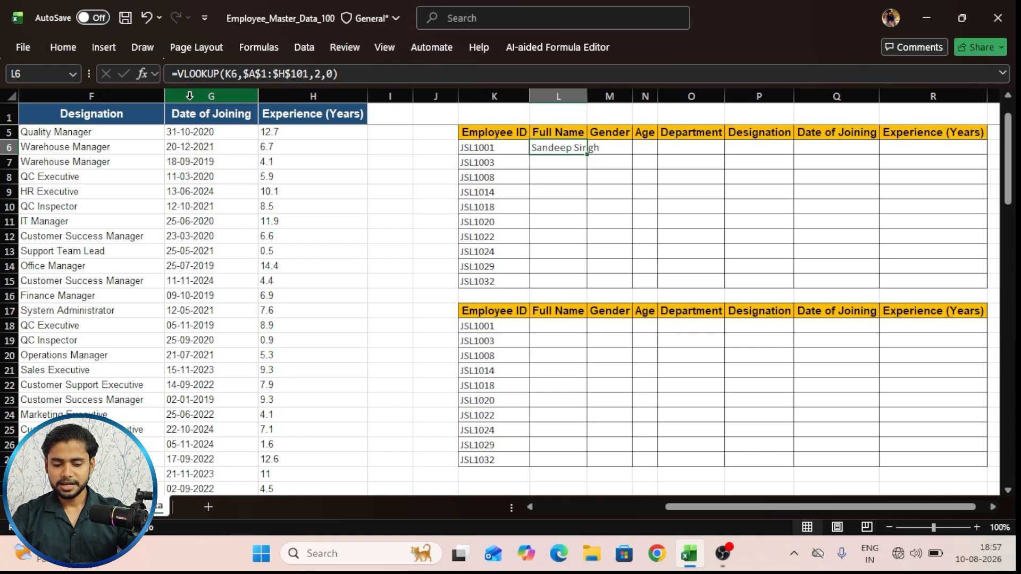
Copy the complete VLOOKUP formula text from L6, leaving the cell unchanged.
{"action": "key", "text": "F2"}
{"action": "key", "text": "shift+Left"}
{"action": "key", "text": "shift+Left"}
{"action": "key", "text": "shift+Left"}
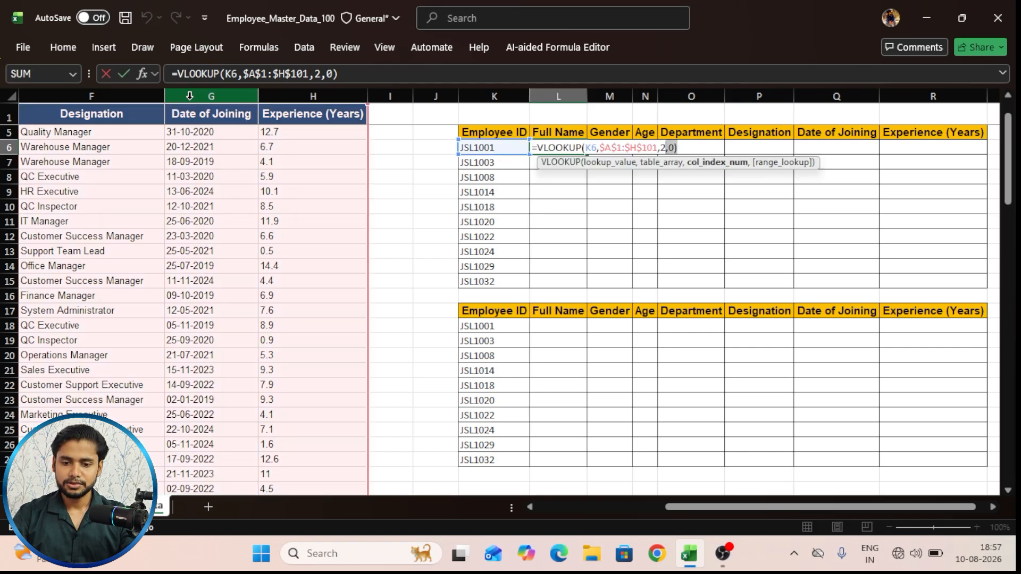
{"action": "key", "text": "shift+Left"}
{"action": "key", "text": "shift+Left"}
{"action": "key", "text": "shift+Left"}
{"action": "key", "text": "shift+Left"}
{"action": "key", "text": "shift+Left"}
{"action": "key", "text": "shift+Left"}
{"action": "key", "text": "shift+Left"}
{"action": "key", "text": "shift+Left"}
{"action": "key", "text": "shift+Left"}
{"action": "key", "text": "shift+Left"}
{"action": "key", "text": "shift+Left"}
{"action": "key", "text": "shift+Left"}
{"action": "key", "text": "shift+Left"}
{"action": "key", "text": "shift+Left"}
{"action": "key", "text": "shift+Left"}
{"action": "key", "text": "shift+Left"}
{"action": "key", "text": "shift+Left"}
{"action": "key", "text": "shift+Left"}
{"action": "key", "text": "shift+Left"}
{"action": "key", "text": "shift+Left"}
{"action": "key", "text": "ctrl+c"}
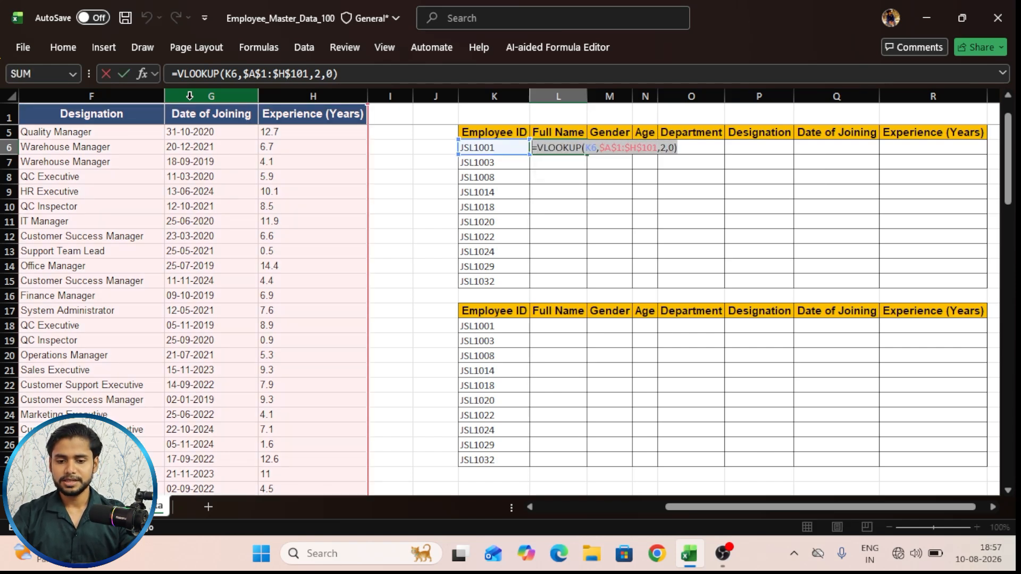
{"action": "key", "text": "Escape"}
Paste the copied VLOOKUP formula text into each remaining cell of row 6, from Gender (M6) to Experience (R6).
{"action": "key", "text": "Right"}
{"action": "key", "text": "Right"}
{"action": "key", "text": "Left"}
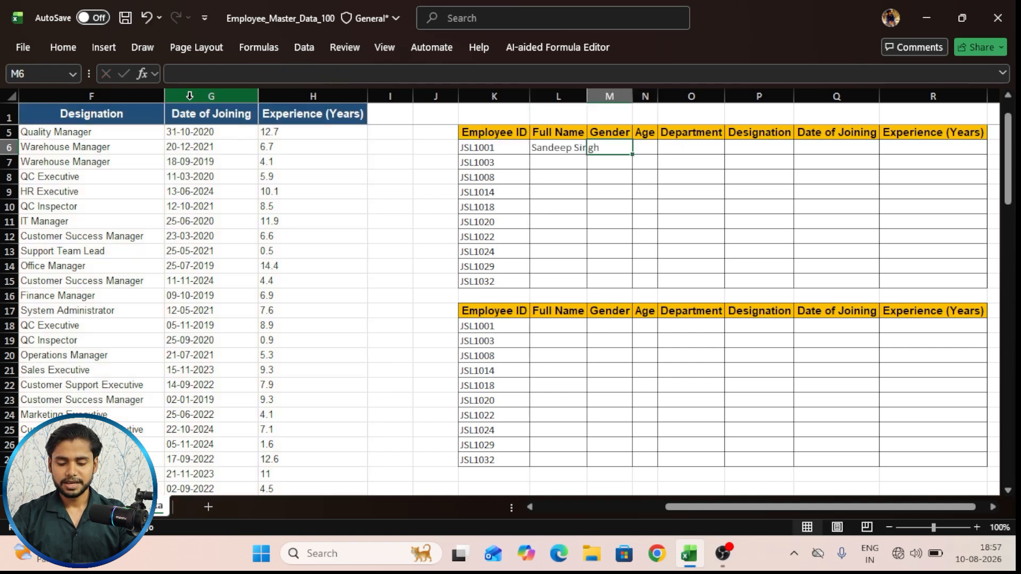
{"action": "key", "text": "ctrl+v"}
{"action": "key", "text": "Right"}
{"action": "key", "text": "ctrl+v"}
{"action": "key", "text": "Right"}
{"action": "key", "text": "ctrl+v"}
{"action": "key", "text": "Right"}
{"action": "key", "text": "ctrl+v"}
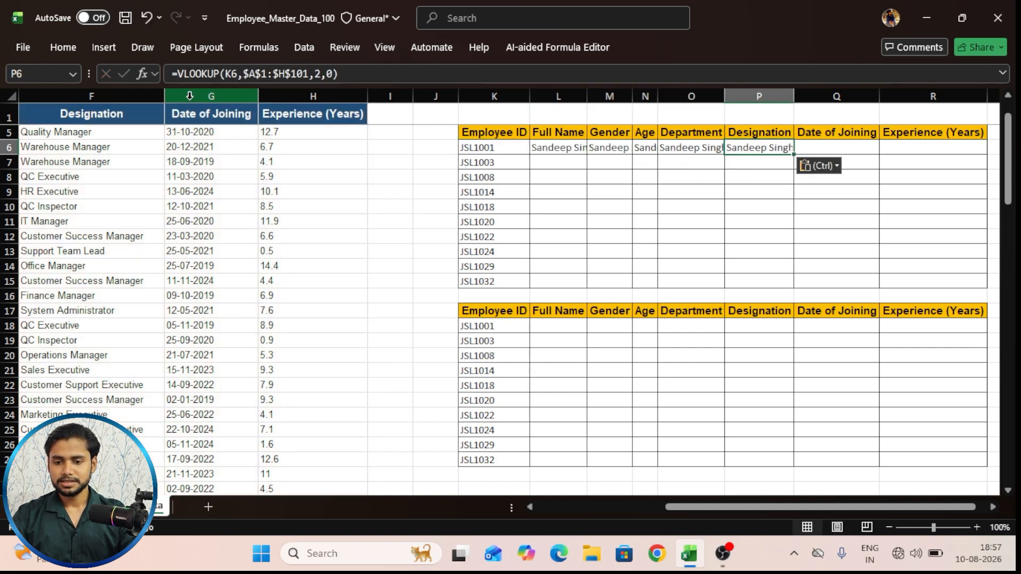
{"action": "key", "text": "Right"}
{"action": "key", "text": "ctrl+v"}
{"action": "key", "text": "Right"}
{"action": "key", "text": "ctrl+v"}
Set the column index number in the Gender formula in M6 to 3.
{"action": "key", "text": "Left"}
{"action": "key", "text": "Left"}
{"action": "key", "text": "Left"}
{"action": "key", "text": "Left"}
{"action": "key", "text": "Left"}
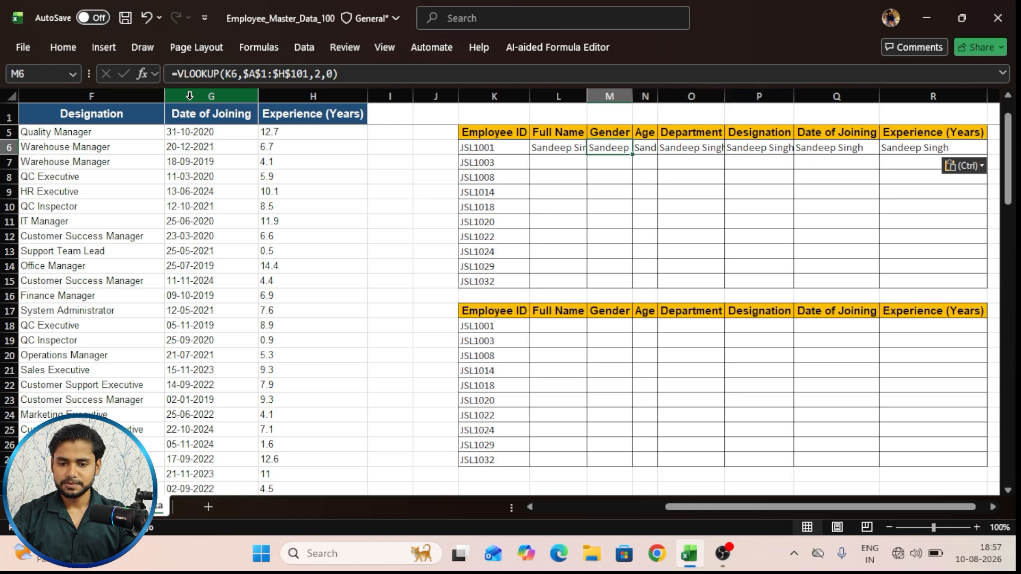
{"action": "key", "text": "F2"}
{"action": "key", "text": "Left"}
{"action": "key", "text": "Left"}
{"action": "key", "text": "Left"}
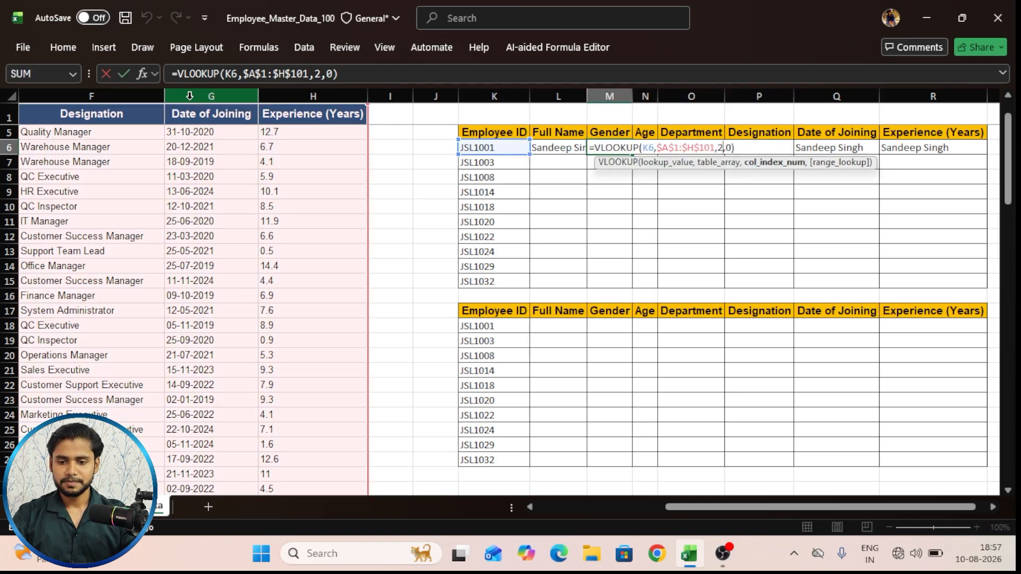
{"action": "key", "text": "BackSpace"}
{"action": "type", "text": "3"}
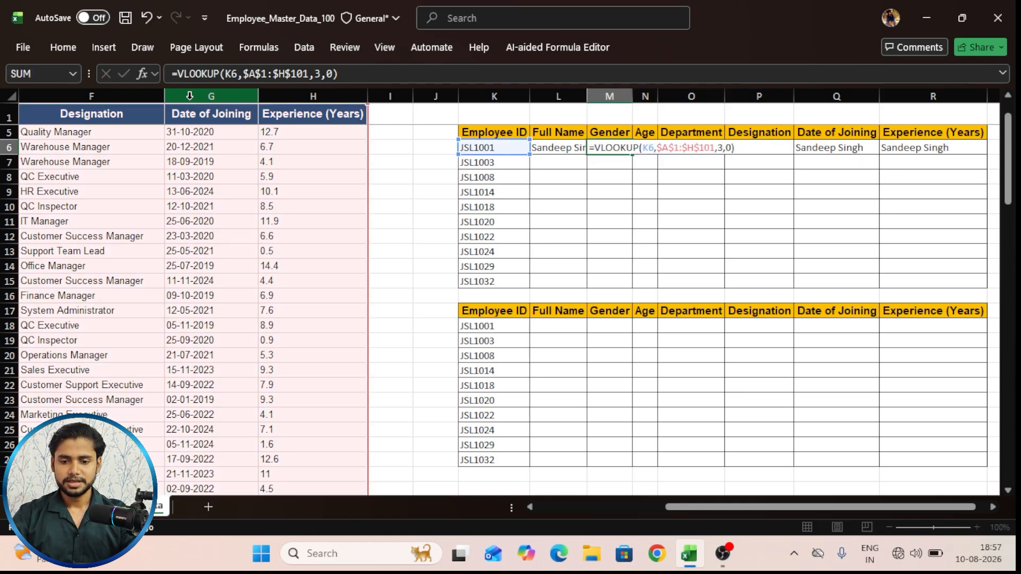
{"action": "key", "text": "Tab"}
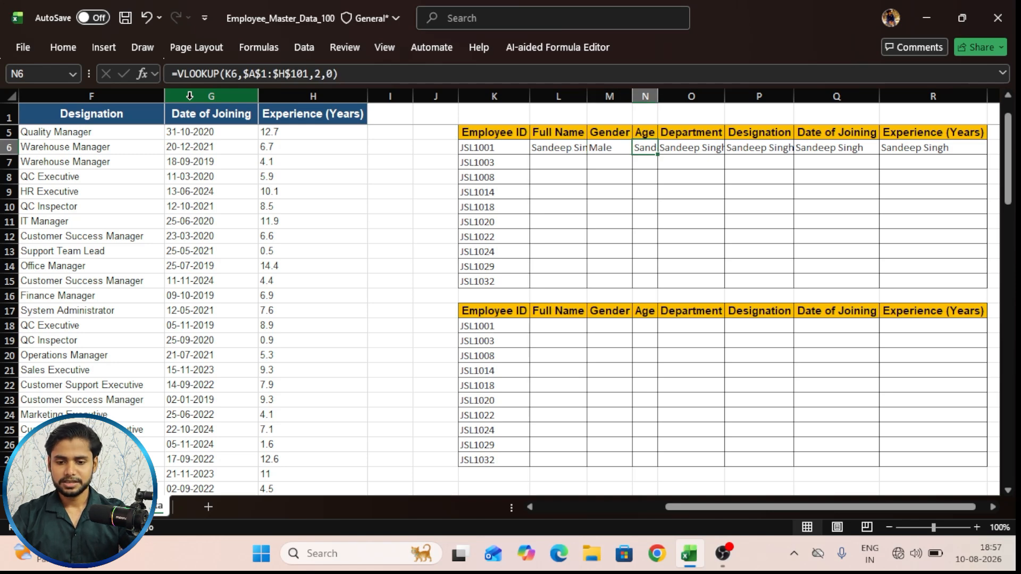
Set the column index number in the Age formula in N6 to 4.
{"action": "key", "text": "F2"}
{"action": "key", "text": "Left"}
{"action": "key", "text": "Left"}
{"action": "key", "text": "Left"}
{"action": "key", "text": "BackSpace"}
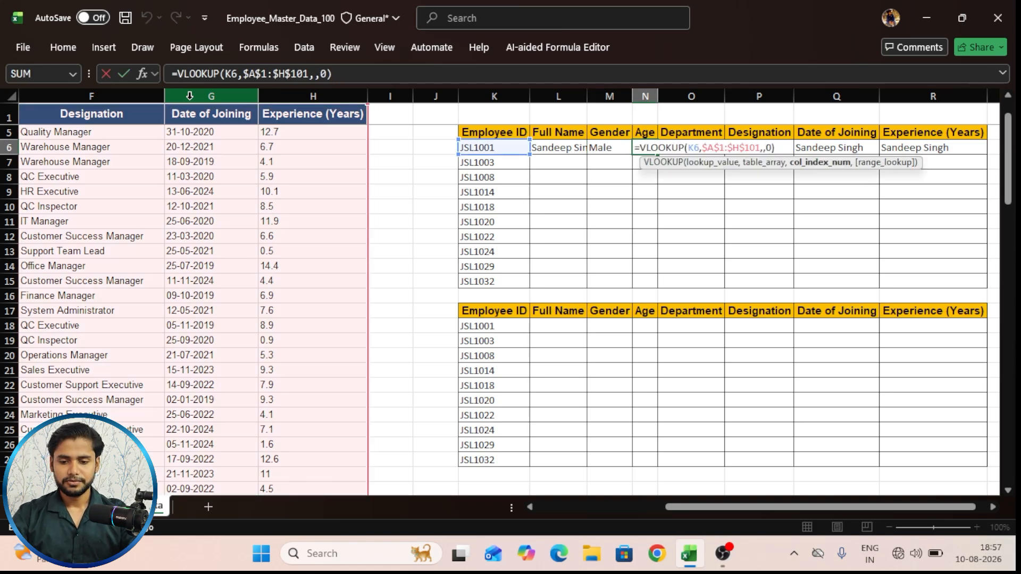
{"action": "type", "text": "4"}
{"action": "key", "text": "Tab"}
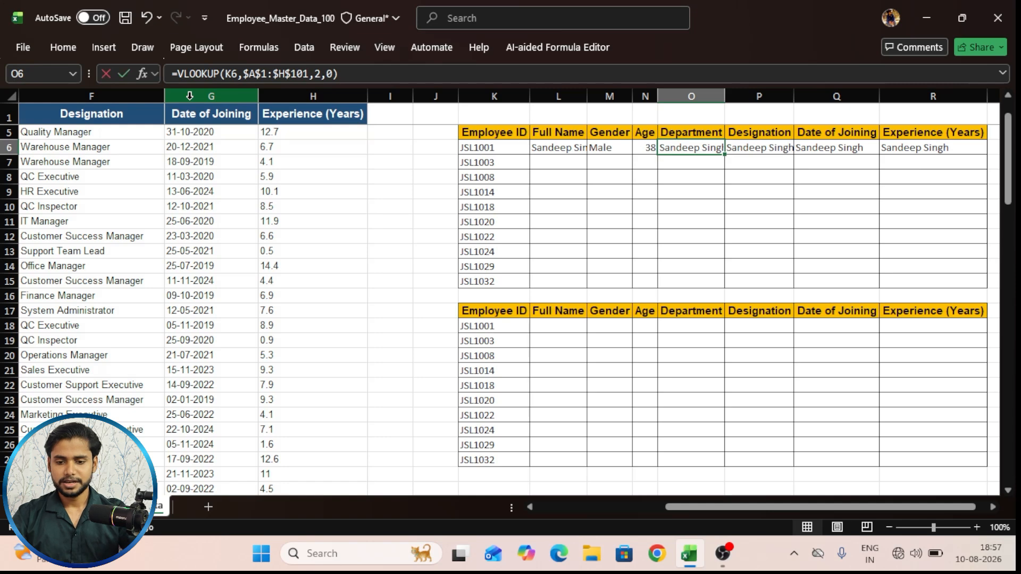
Set the column index number in the Department formula in O6 to 5.
{"action": "key", "text": "F2"}
{"action": "key", "text": "Left"}
{"action": "key", "text": "Left"}
{"action": "key", "text": "Left"}
{"action": "key", "text": "BackSpace"}
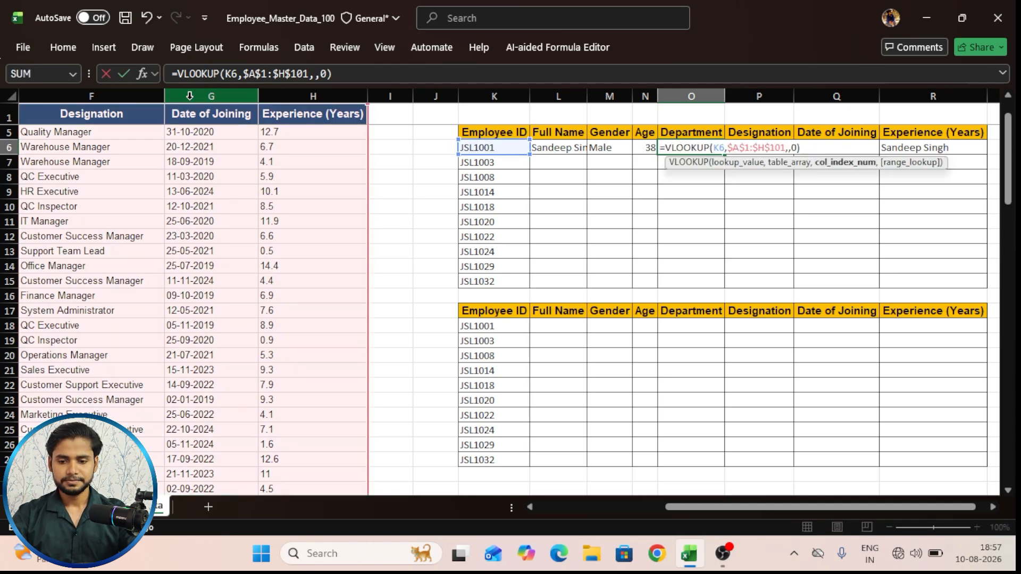
{"action": "type", "text": "5"}
{"action": "key", "text": "Return"}
Set the column index number in the Designation formula in P6 to 6.
{"action": "key", "text": "Up"}
{"action": "key", "text": "Right"}
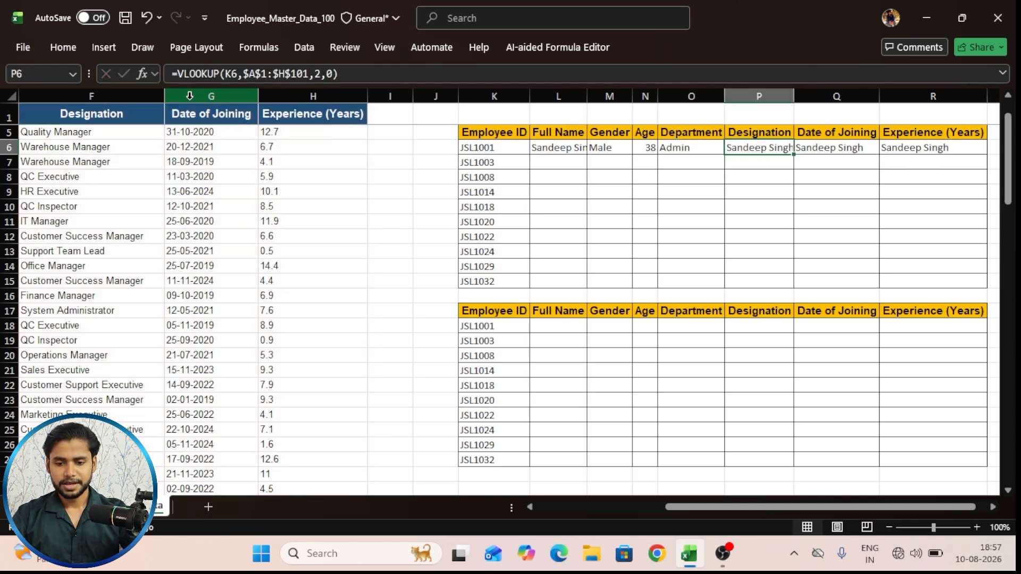
{"action": "key", "text": "F2"}
{"action": "key", "text": "Left"}
{"action": "key", "text": "Left"}
{"action": "key", "text": "Left"}
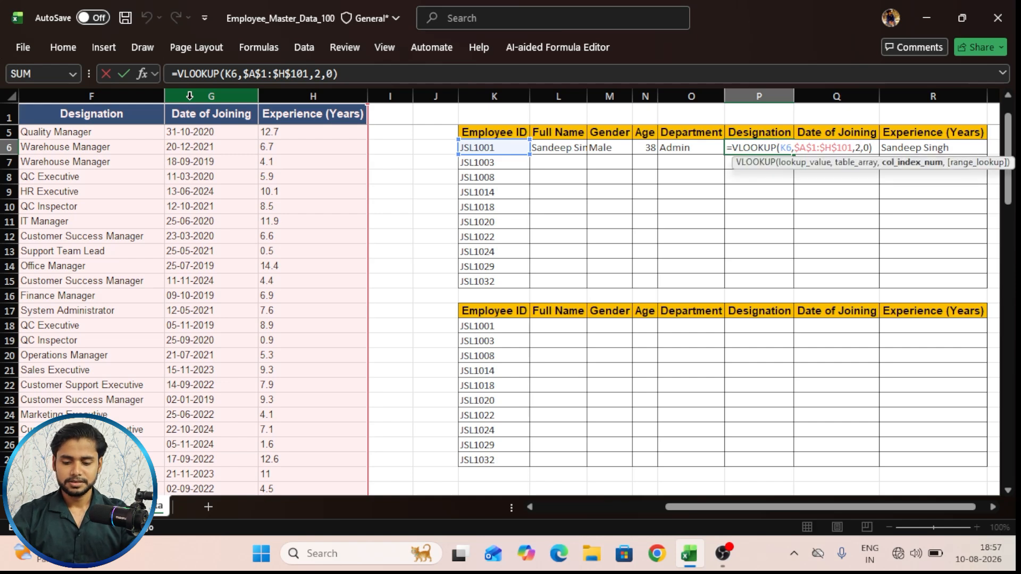
{"action": "key", "text": "BackSpace"}
{"action": "type", "text": "6"}
{"action": "key", "text": "Return"}
Set the column index number in the Date of Joining formula in Q6 to 7.
{"action": "key", "text": "Up"}
{"action": "key", "text": "Right"}
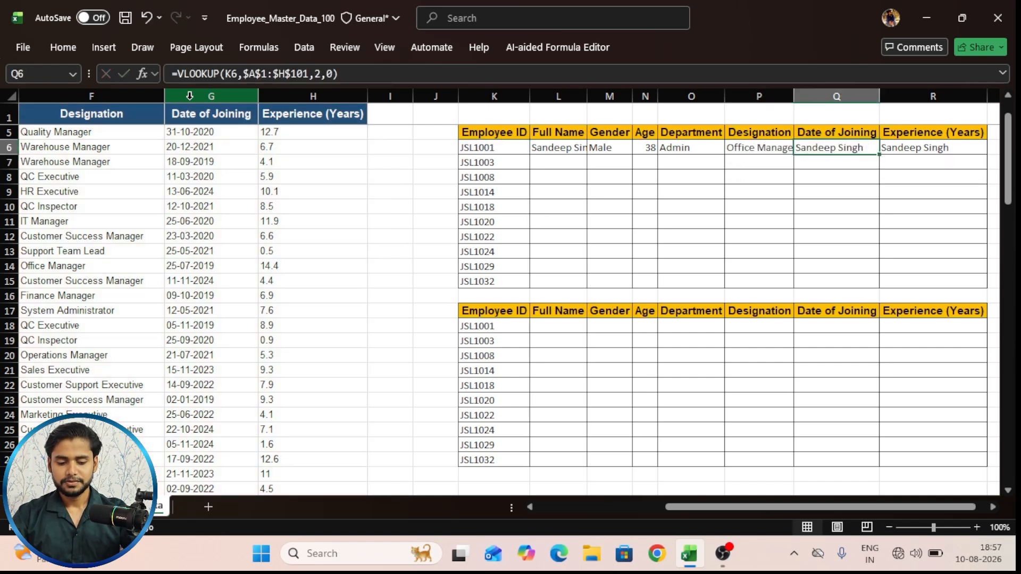
{"action": "key", "text": "F2"}
{"action": "key", "text": "Left"}
{"action": "key", "text": "Left"}
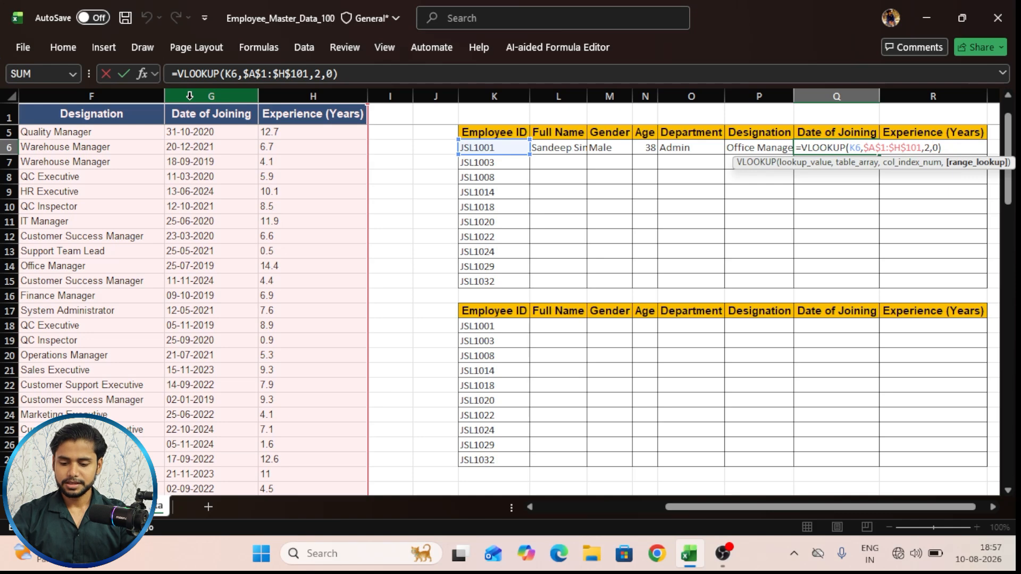
{"action": "key", "text": "Left"}
{"action": "key", "text": "BackSpace"}
{"action": "type", "text": "7"}
{"action": "key", "text": "Return"}
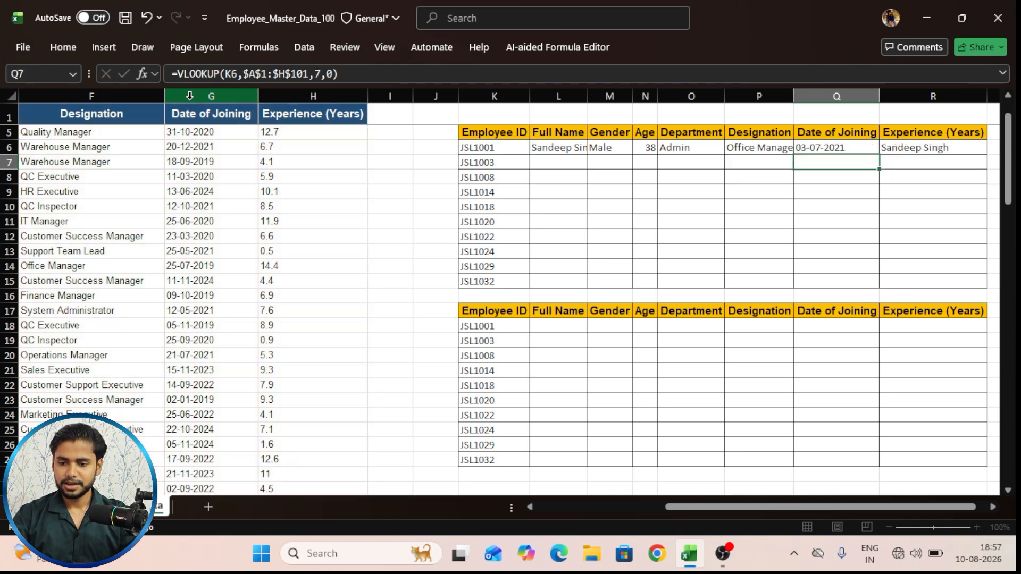
Set the column index number in the Experience (Years) formula in R6 to 8.
{"action": "key", "text": "Up"}
{"action": "key", "text": "Right"}
{"action": "key", "text": "F2"}
{"action": "key", "text": "Left"}
{"action": "key", "text": "Left"}
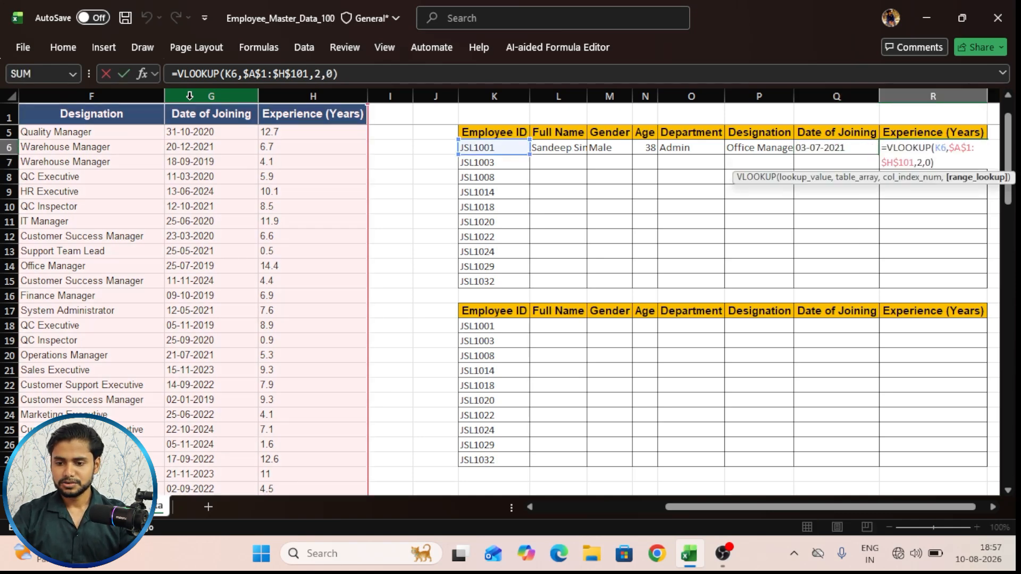
{"action": "key", "text": "Left"}
{"action": "key", "text": "BackSpace"}
{"action": "type", "text": "8"}
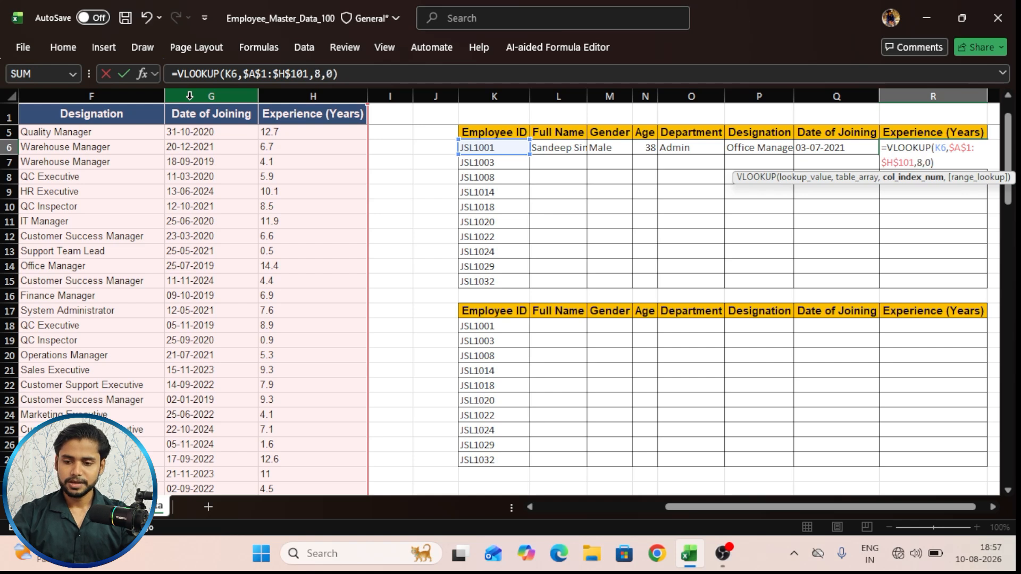
{"action": "key", "text": "Return"}
{"action": "key", "text": "Up"}
{"action": "key", "text": "Left"}
{"action": "key", "text": "Left"}
{"action": "key", "text": "Left"}
{"action": "key", "text": "Left"}
{"action": "key", "text": "Left"}
{"action": "key", "text": "Left"}
{"action": "key", "text": "Left"}
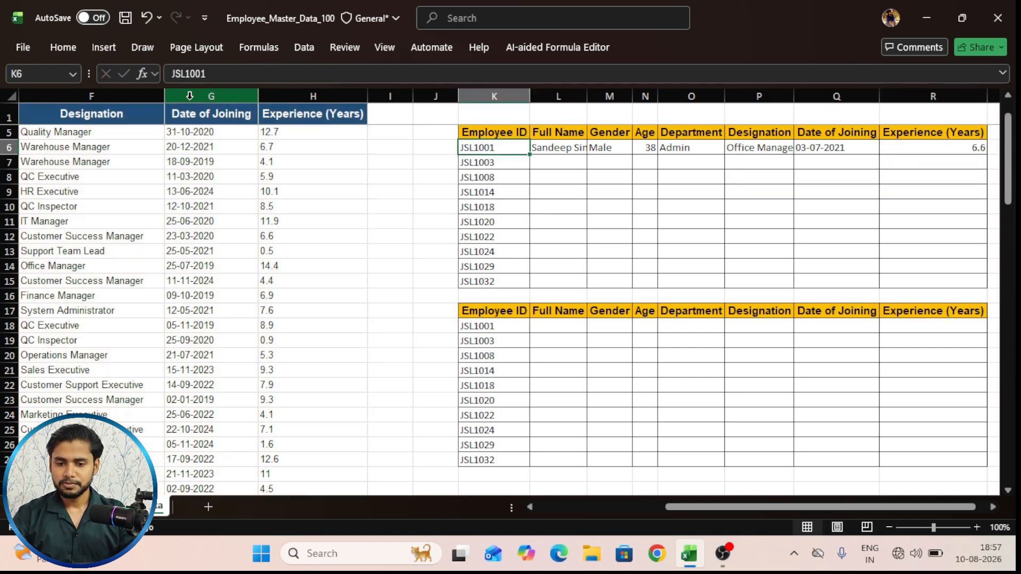
{"action": "key", "text": "Right"}
{"action": "key", "text": "Right"}
{"action": "key", "text": "Right"}
{"action": "key", "text": "Left"}
{"action": "key", "text": "Left"}
{"action": "key", "text": "ctrl+shift+Right"}
{"action": "key", "text": "ctrl+shift+Right"}
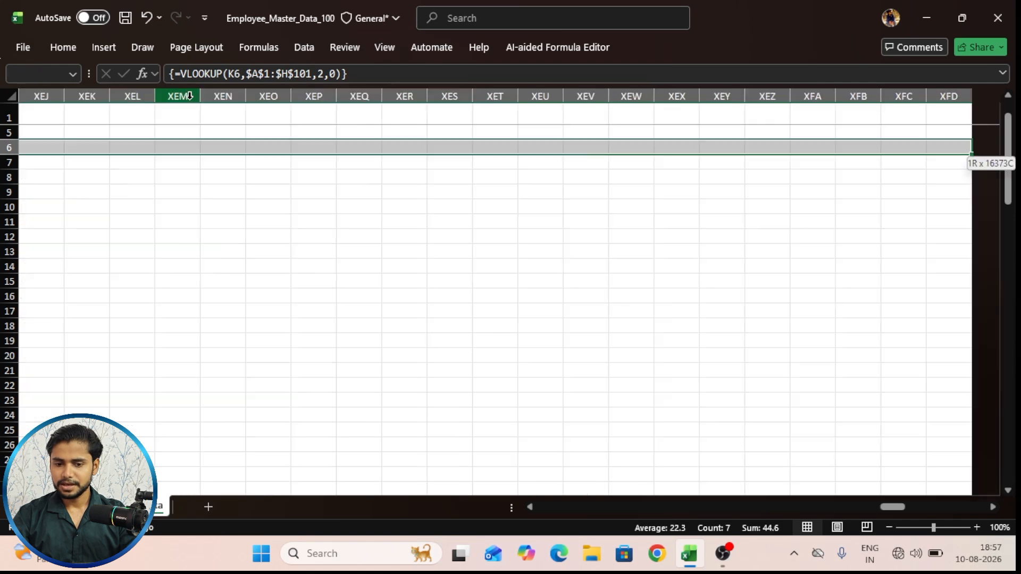
{"action": "key", "text": "ctrl+Left"}
{"action": "key", "text": "ctrl+Left"}
{"action": "key", "text": "ctrl+Right"}
{"action": "key", "text": "Right"}
{"action": "key", "text": "Left"}
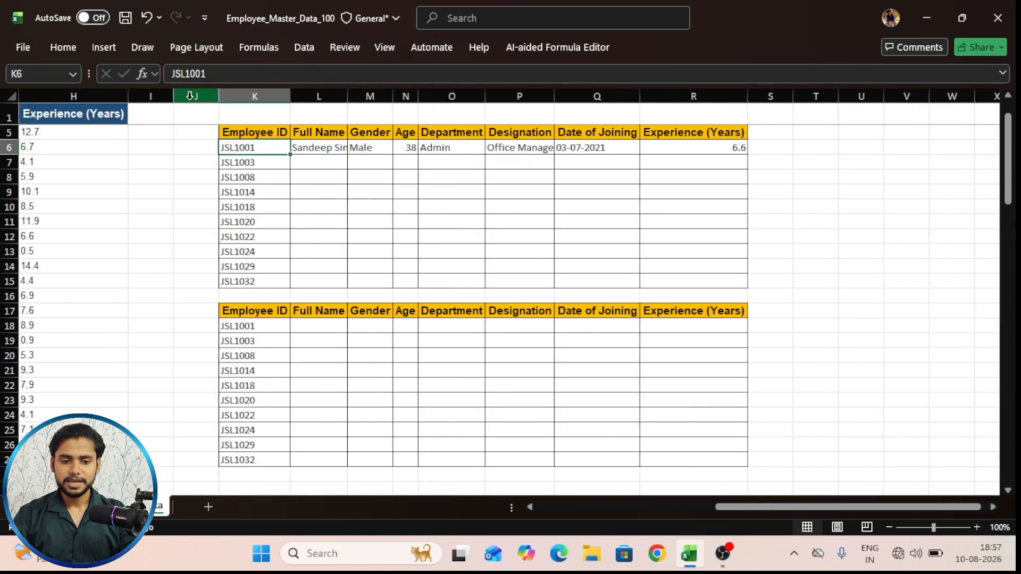
Fill the row 6 VLOOKUP formulas down through row 15 across L6:R15.
{"action": "key", "text": "Down"}
{"action": "key", "text": "Down"}
{"action": "key", "text": "ctrl+Down"}
{"action": "key", "text": "Right"}
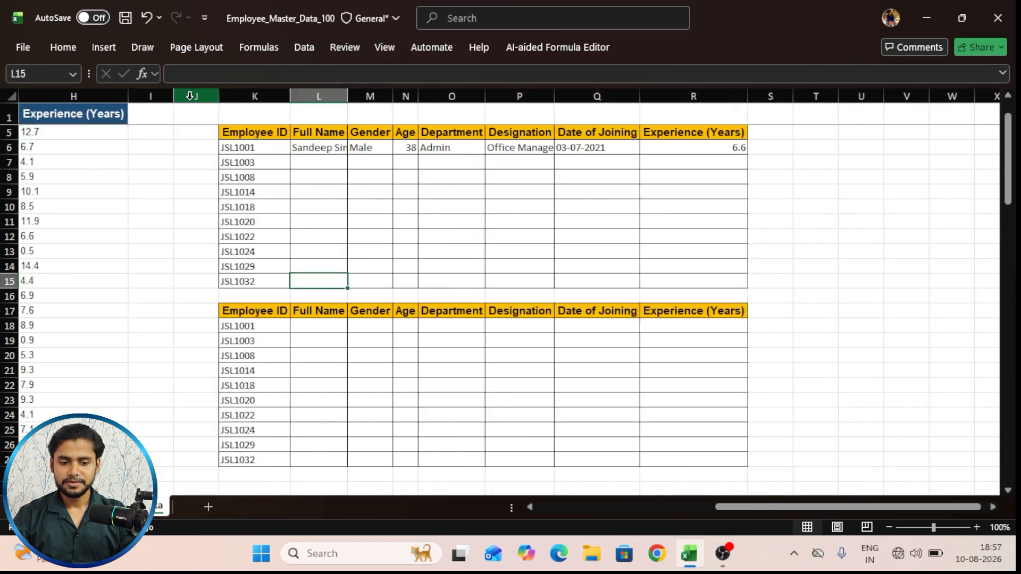
{"action": "key", "text": "ctrl+shift+Up"}
{"action": "key", "text": "shift+Right"}
{"action": "key", "text": "shift+Right"}
{"action": "key", "text": "shift+Right"}
{"action": "key", "text": "shift+Right"}
{"action": "key", "text": "shift+Right"}
{"action": "key", "text": "shift+Right"}
{"action": "key", "text": "shift+Right"}
{"action": "key", "text": "shift+Left"}
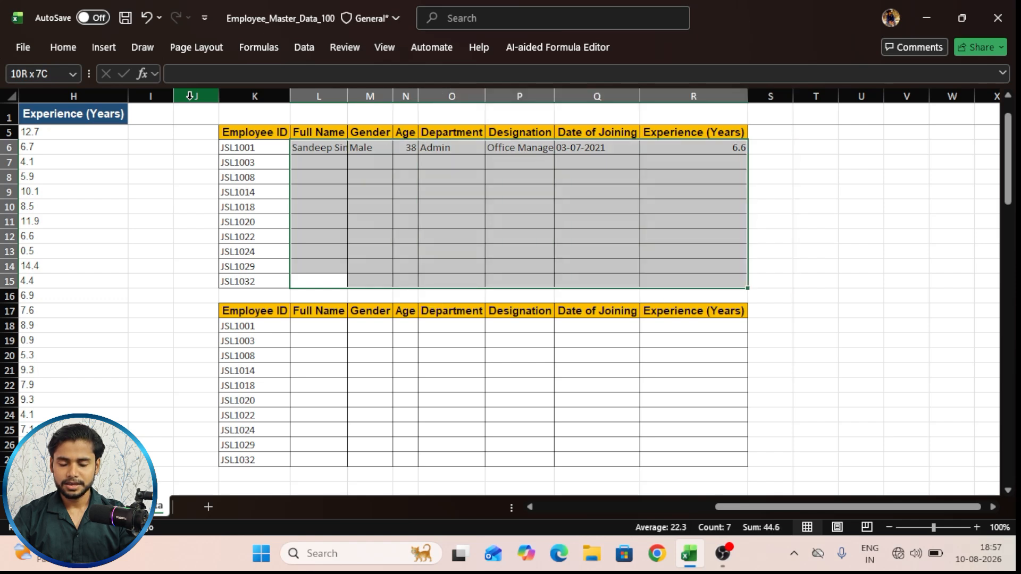
{"action": "key", "text": "ctrl+d"}
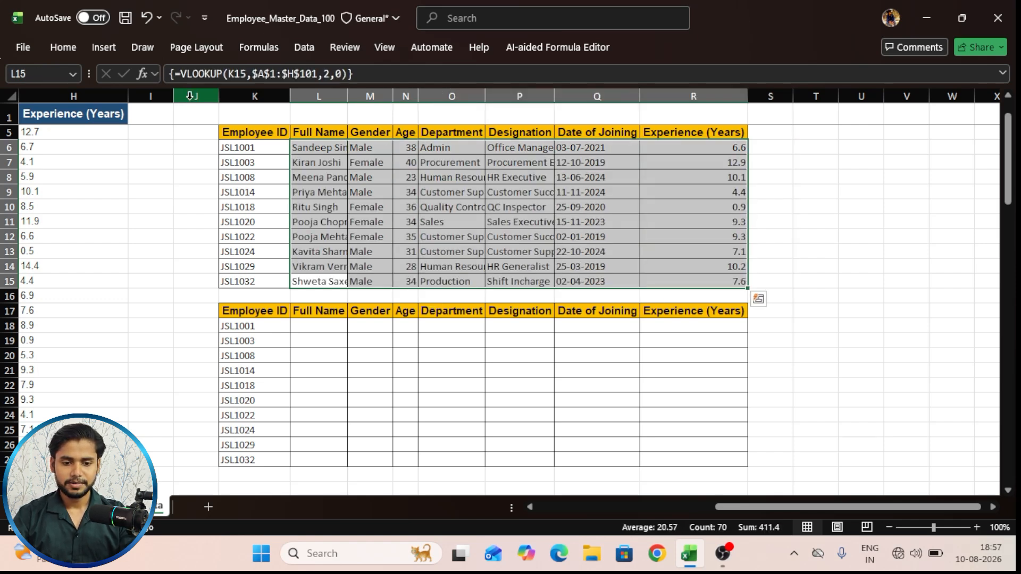
AutoFit the column widths to the contents of the whole first lookup table, K5:R15.
{"action": "key", "text": "Down"}
{"action": "key", "text": "Up"}
{"action": "key", "text": "Up"}
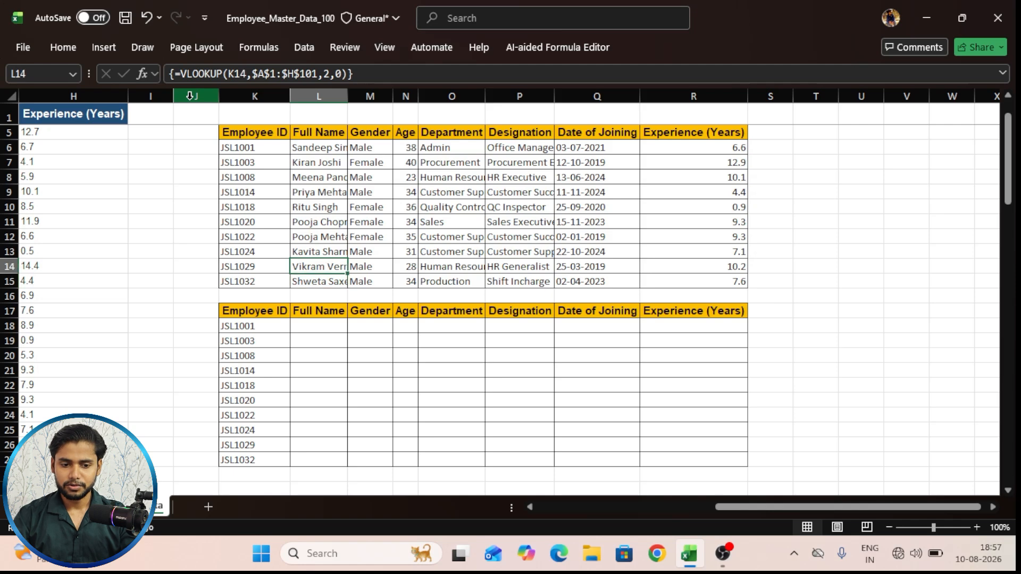
{"action": "key", "text": "ctrl+Up"}
{"action": "key", "text": "Left"}
{"action": "key", "text": "ctrl+shift+Down"}
{"action": "key", "text": "ctrl+shift+Right"}
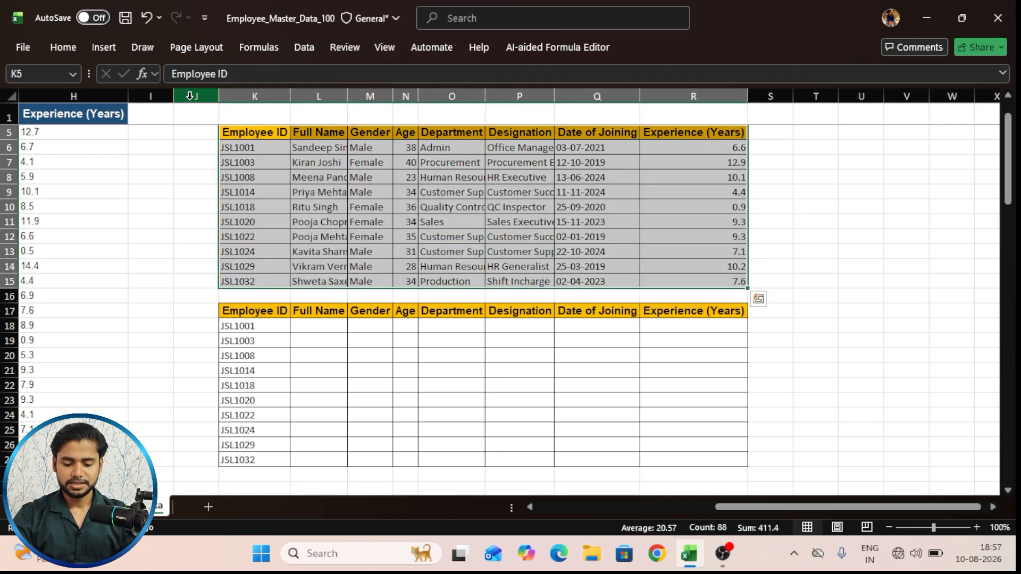
{"action": "key", "text": "alt+h"}
{"action": "key", "text": "o"}
{"action": "key", "text": "i"}
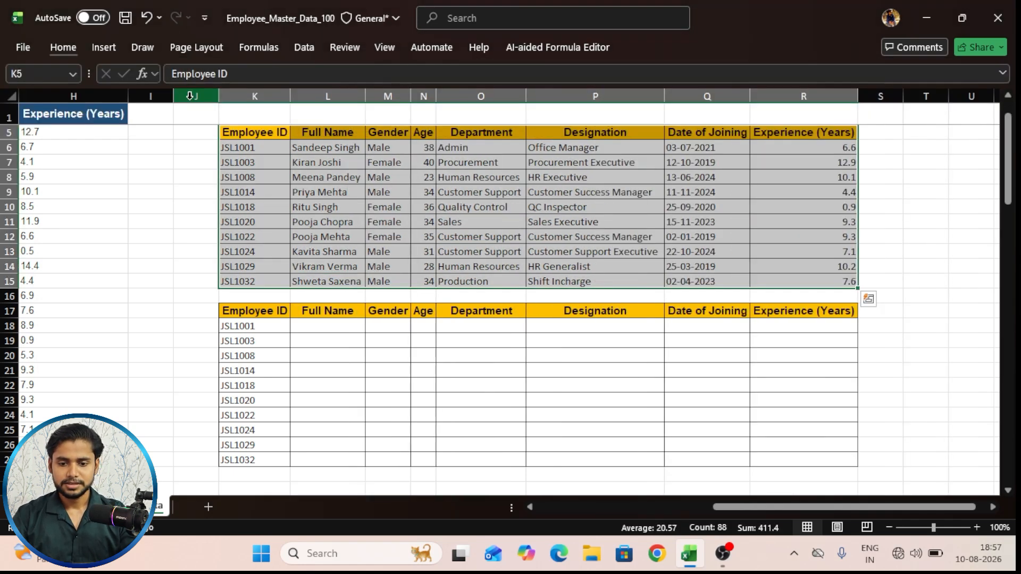
{"action": "key", "text": "Down"}
{"action": "key", "text": "Right"}
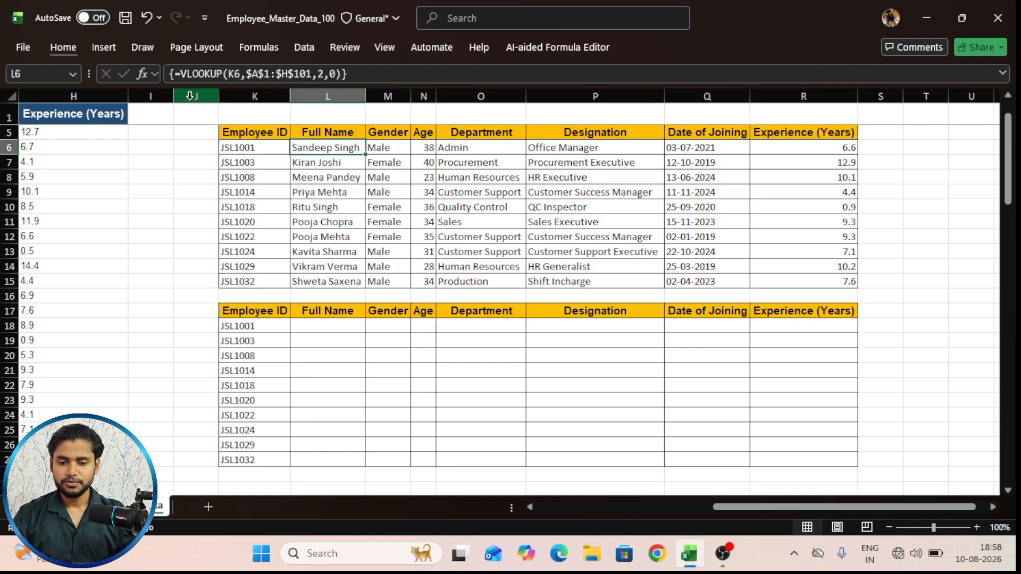
{"action": "key", "text": "Up"}
{"action": "key", "text": "Right"}
{"action": "key", "text": "Left"}
{"action": "key", "text": "Left"}
{"action": "key", "text": "Right"}
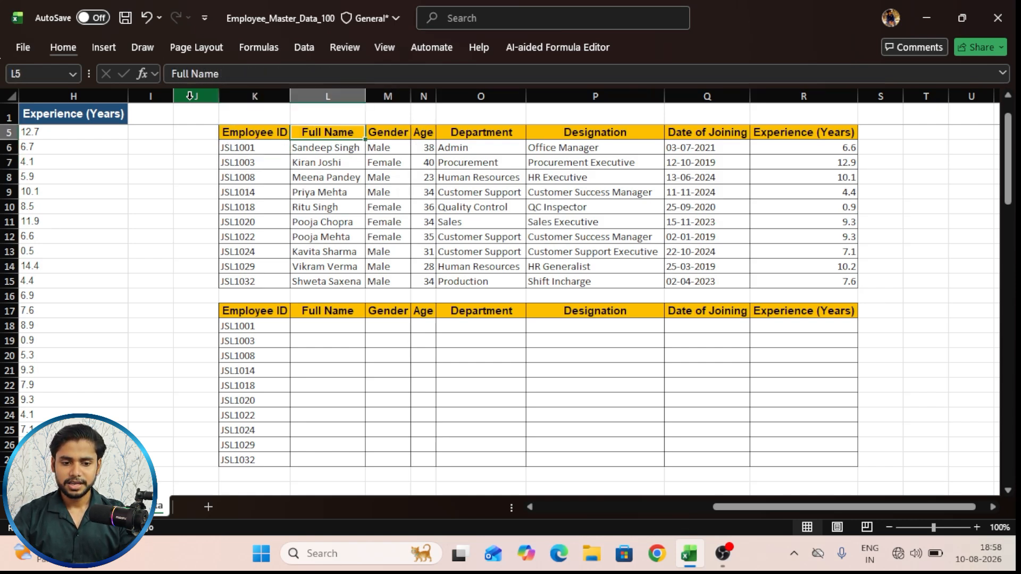
{"action": "key", "text": "Down"}
{"action": "key", "text": "Left"}
{"action": "key", "text": "Right"}
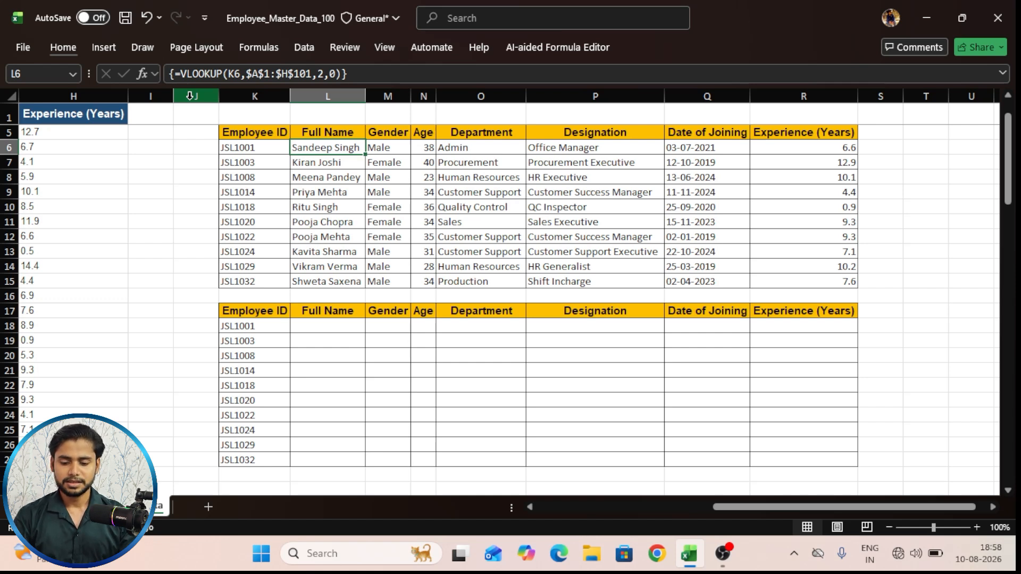
Select the empty cells L18:R18 in the first data row of the second lookup table.
{"action": "key", "text": "Down"}
{"action": "key", "text": "Down"}
{"action": "key", "text": "Down"}
{"action": "key", "text": "Down"}
{"action": "key", "text": "Down"}
{"action": "key", "text": "Down"}
{"action": "key", "text": "Down"}
{"action": "key", "text": "Down"}
{"action": "key", "text": "Down"}
{"action": "key", "text": "Down"}
{"action": "key", "text": "Down"}
{"action": "key", "text": "Down"}
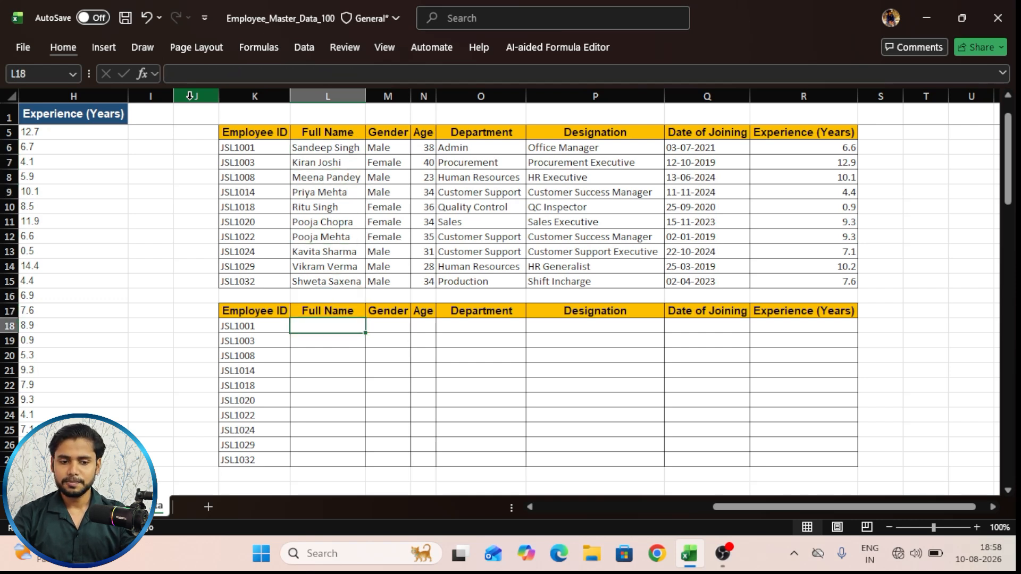
{"action": "key", "text": "shift+Right"}
{"action": "key", "text": "shift+Right"}
{"action": "key", "text": "shift+Right"}
{"action": "key", "text": "shift+Right"}
{"action": "key", "text": "shift+Right"}
{"action": "key", "text": "shift+Right"}
{"action": "key", "text": "shift+Right"}
{"action": "key", "text": "shift+Right"}
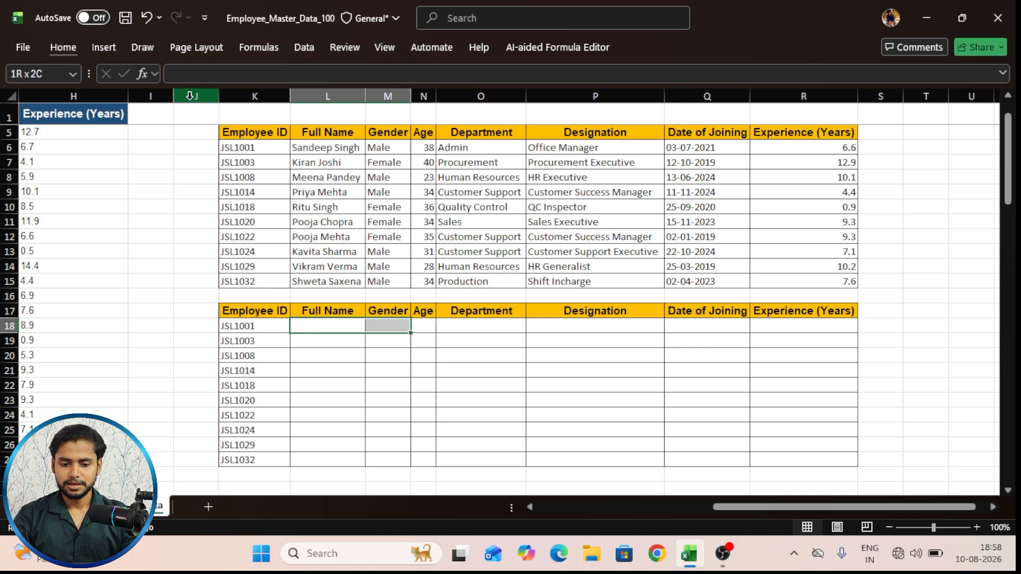
{"action": "key", "text": "shift+Left"}
{"action": "key", "text": "shift+Left"}
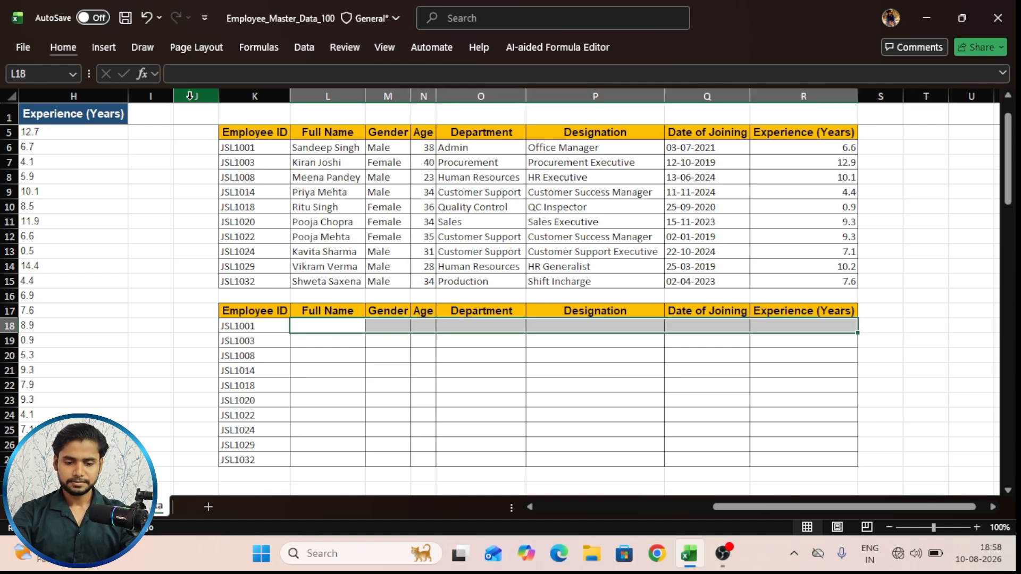
Start a VLOOKUP formula in L18 with the Employee ID in K18 as the lookup value.
{"action": "type", "text": "=vlo"}
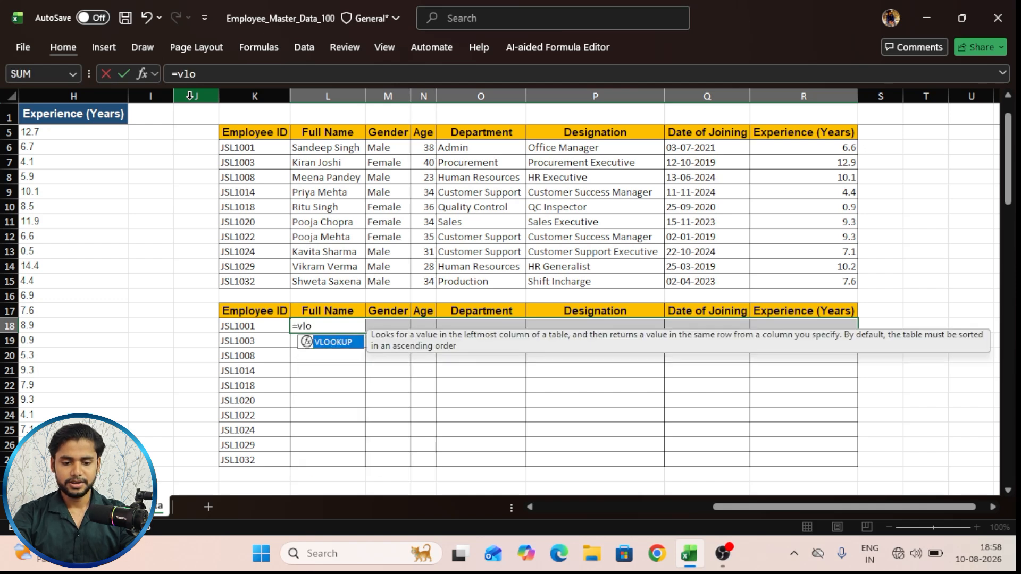
{"action": "key", "text": "Tab"}
{"action": "key", "text": "Left"}
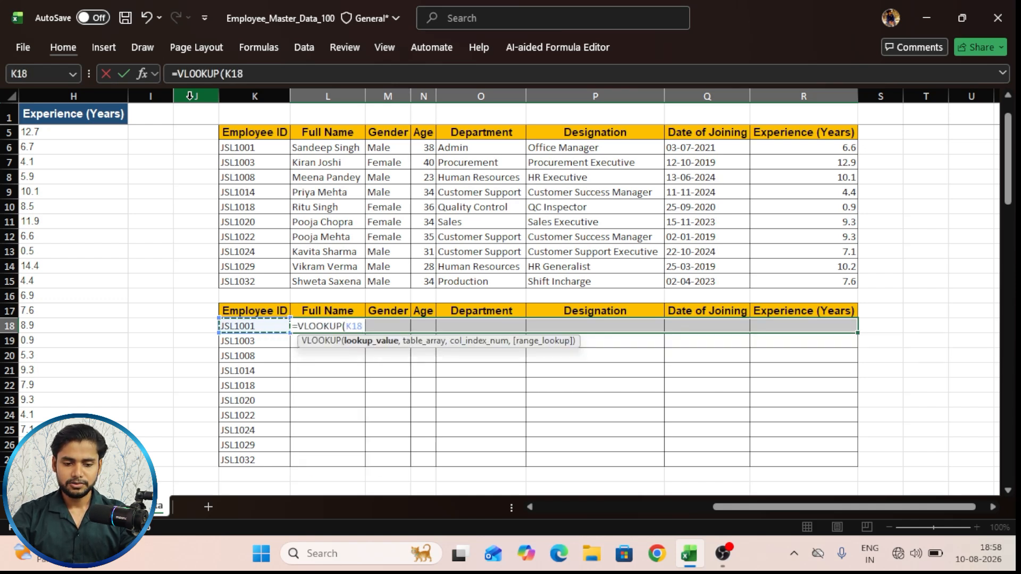
{"action": "type", "text": ","}
Set the VLOOKUP table array to the whole master data range with absolute references, $A$1:$H$101.
{"action": "key", "text": "Left"}
{"action": "key", "text": "Left"}
{"action": "key", "text": "Left"}
{"action": "key", "text": "Left"}
{"action": "key", "text": "ctrl+Left"}
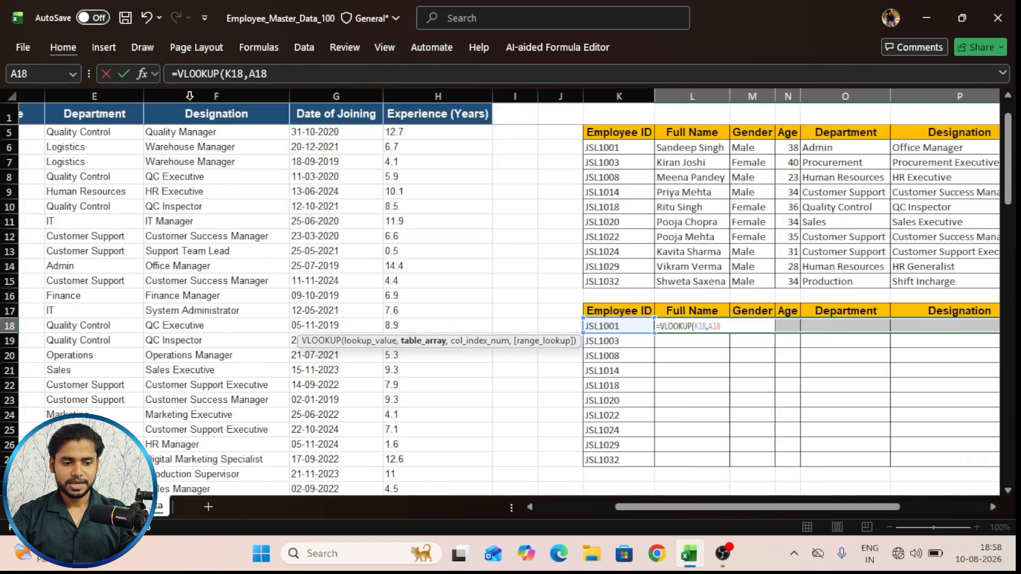
{"action": "key", "text": "ctrl+Up"}
{"action": "key", "text": "ctrl+shift+Right"}
{"action": "key", "text": "ctrl+shift+Down"}
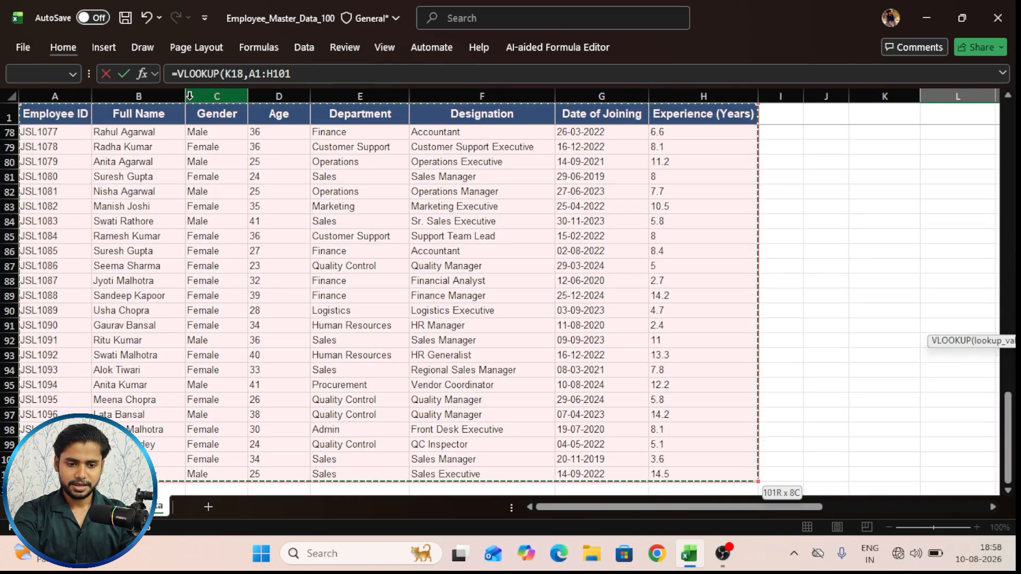
{"action": "key", "text": "F4"}
{"action": "type", "text": ","}
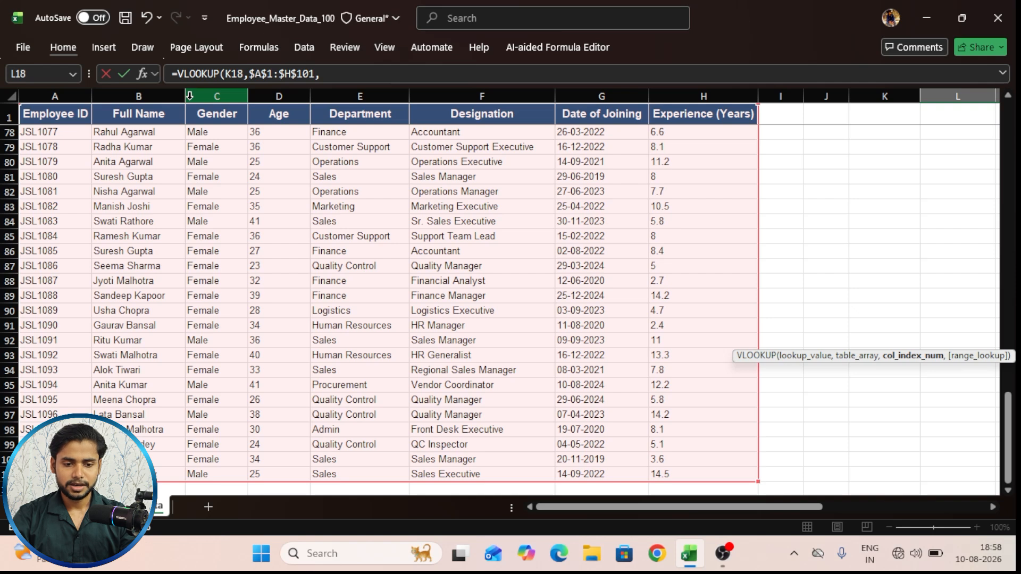
Give the VLOOKUP the column index array {2,3,4,5,6,7,8} and exact match 0, and enter it as an array formula across L18:R18.
{"action": "type", "text": "{"}
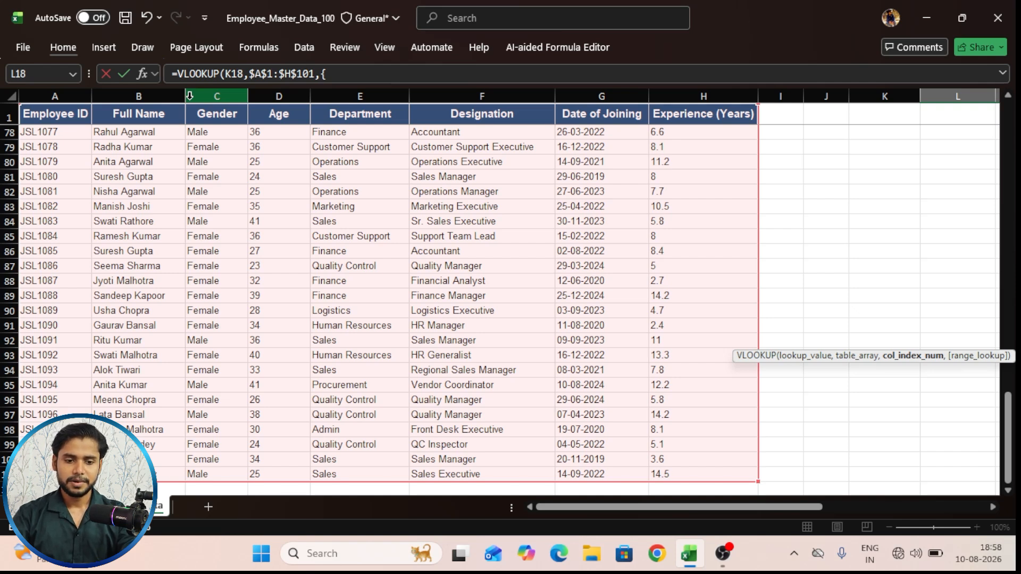
{"action": "type", "text": "2,3,4,5,6,"}
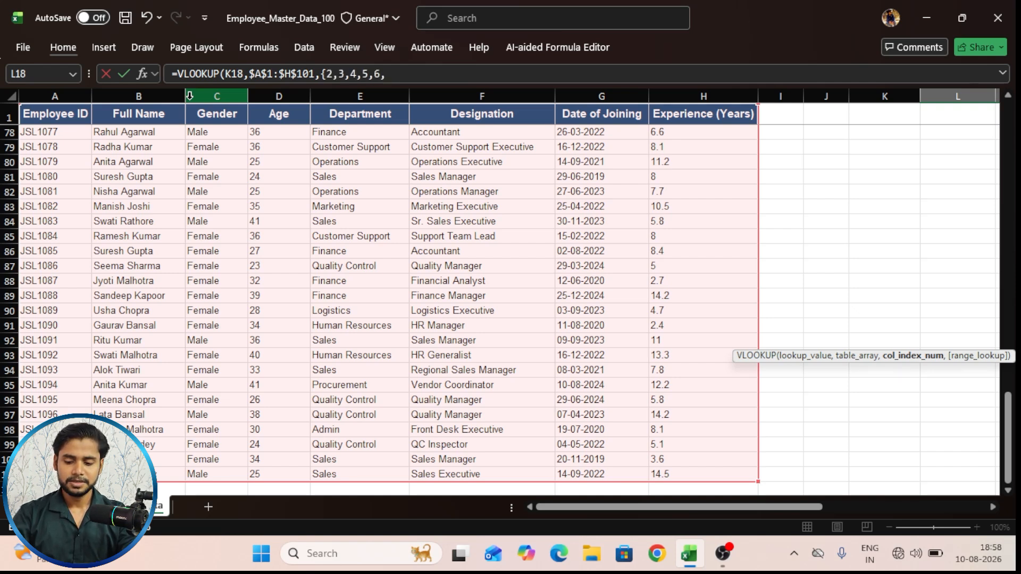
{"action": "type", "text": "7,"}
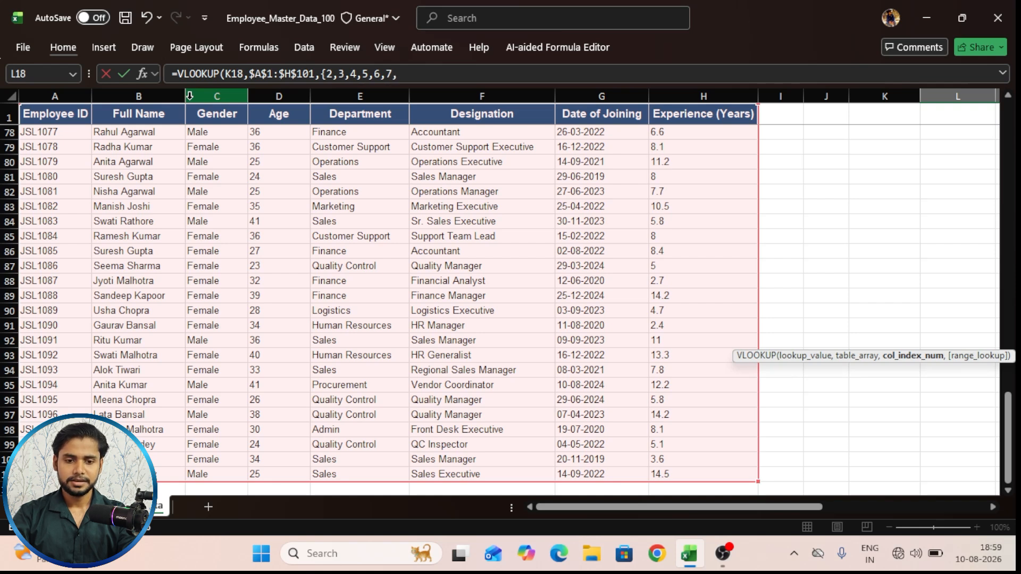
{"action": "type", "text": "8"}
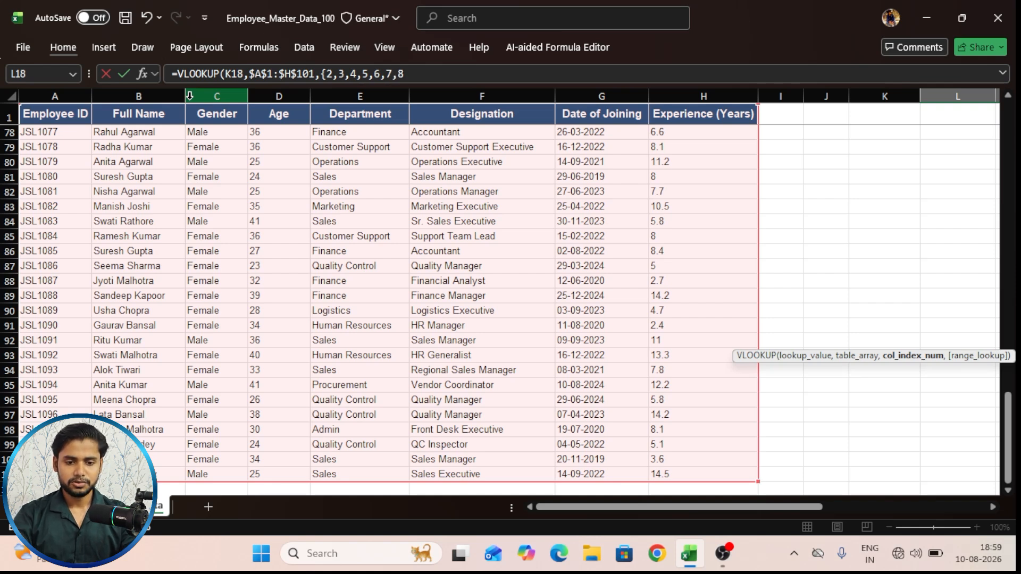
{"action": "type", "text": "},"}
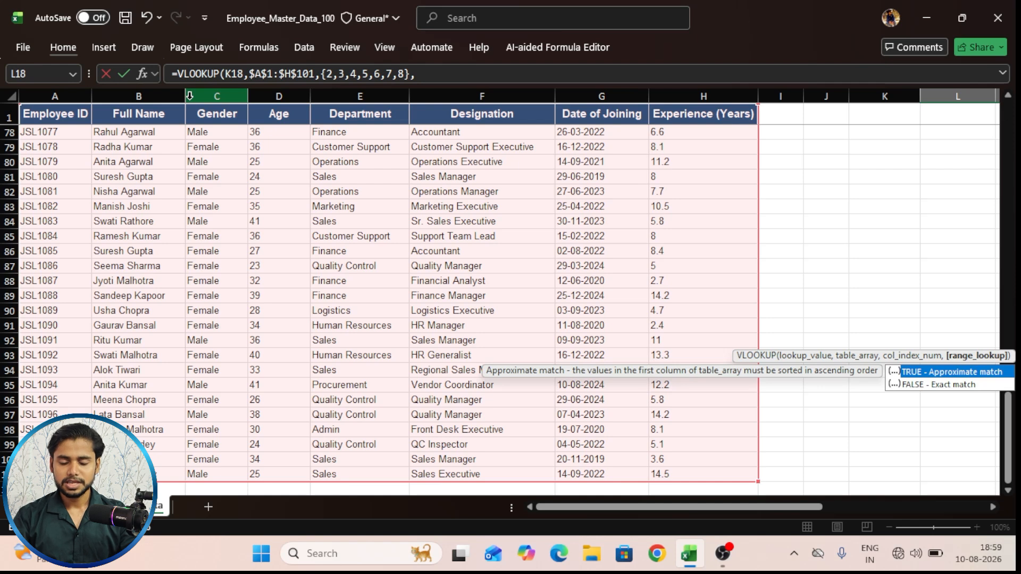
{"action": "type", "text": "0"}
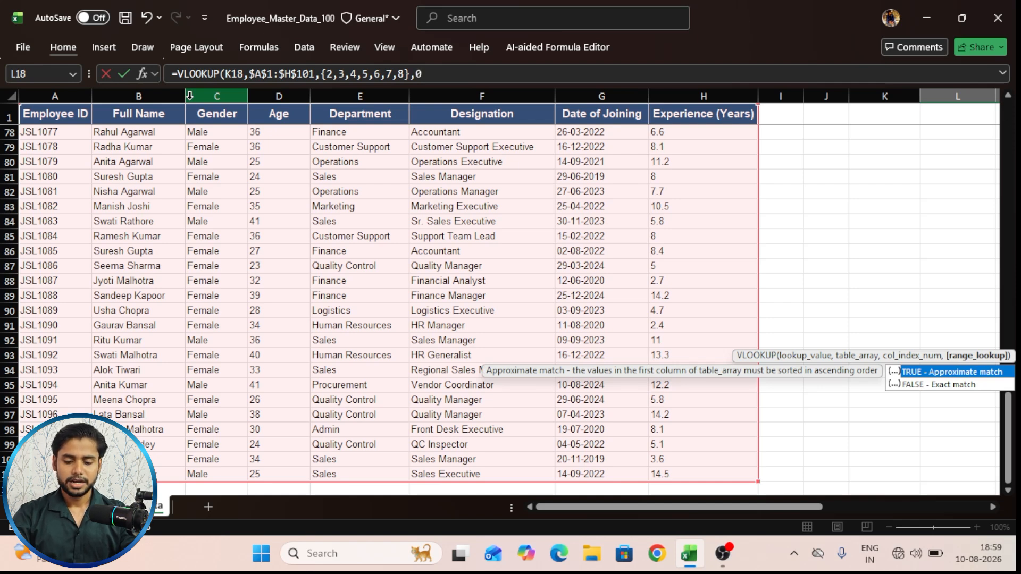
{"action": "type", "text": ")"}
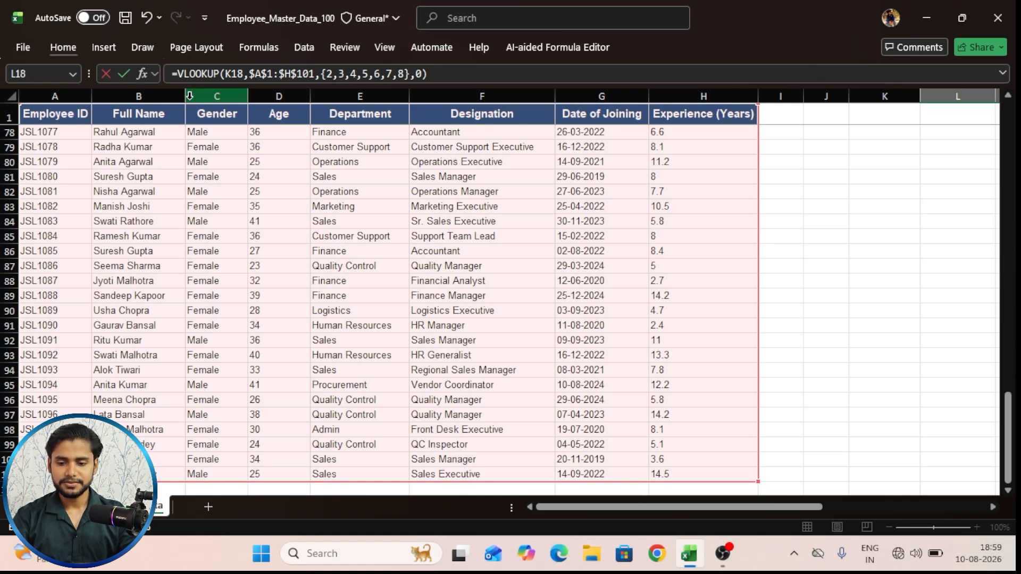
{"action": "key", "text": "ctrl+shift+Return"}
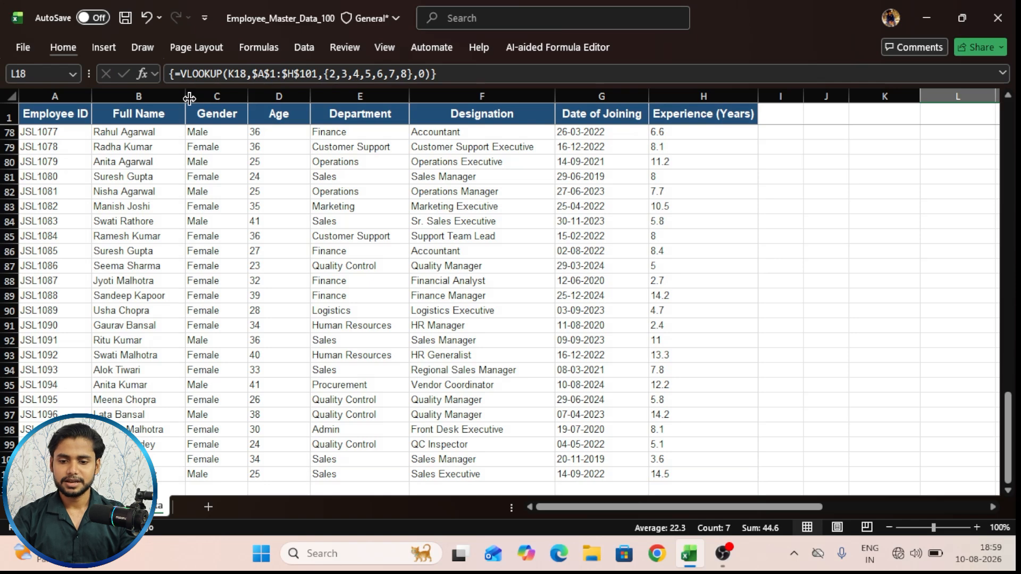
Check the lookup results across row 18 of the second lookup table.
{"action": "key", "text": "Right"}
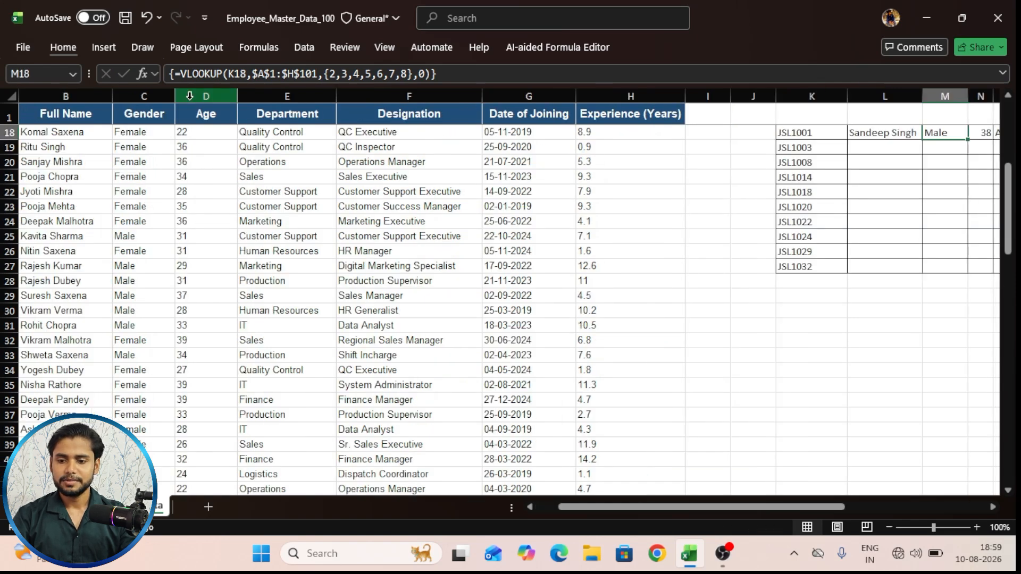
{"action": "key", "text": "Up"}
{"action": "key", "text": "Left"}
{"action": "key", "text": "Down"}
{"action": "key", "text": "Right"}
{"action": "key", "text": "Right"}
{"action": "key", "text": "Right"}
{"action": "key", "text": "Right"}
{"action": "key", "text": "Right"}
{"action": "key", "text": "Right"}
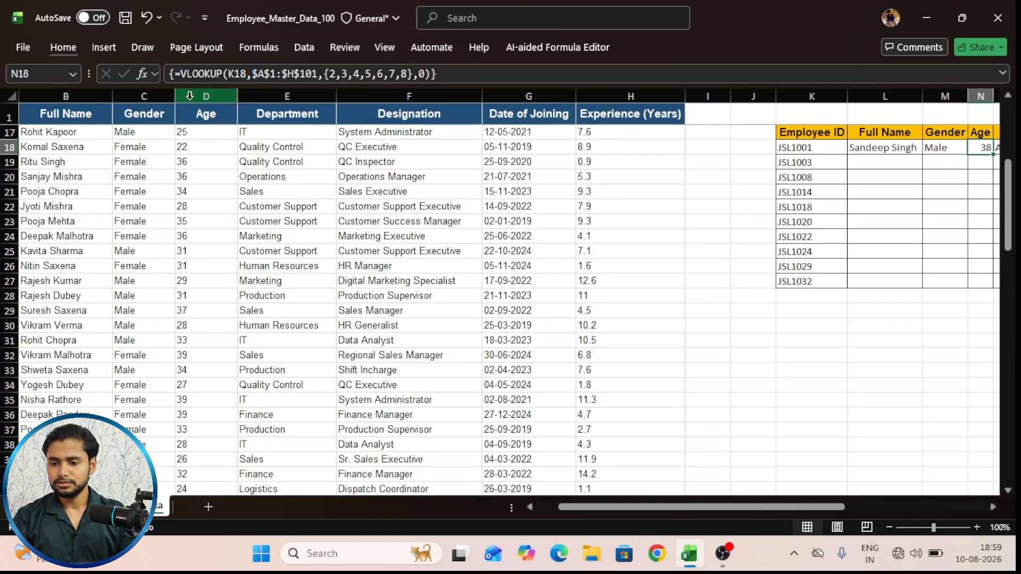
Fill the row 18 array VLOOKUP formula down through row 27 across L18:R27.
{"action": "key", "text": "Left"}
{"action": "key", "text": "Left"}
{"action": "key", "text": "Left"}
{"action": "key", "text": "Left"}
{"action": "key", "text": "Left"}
{"action": "key", "text": "Left"}
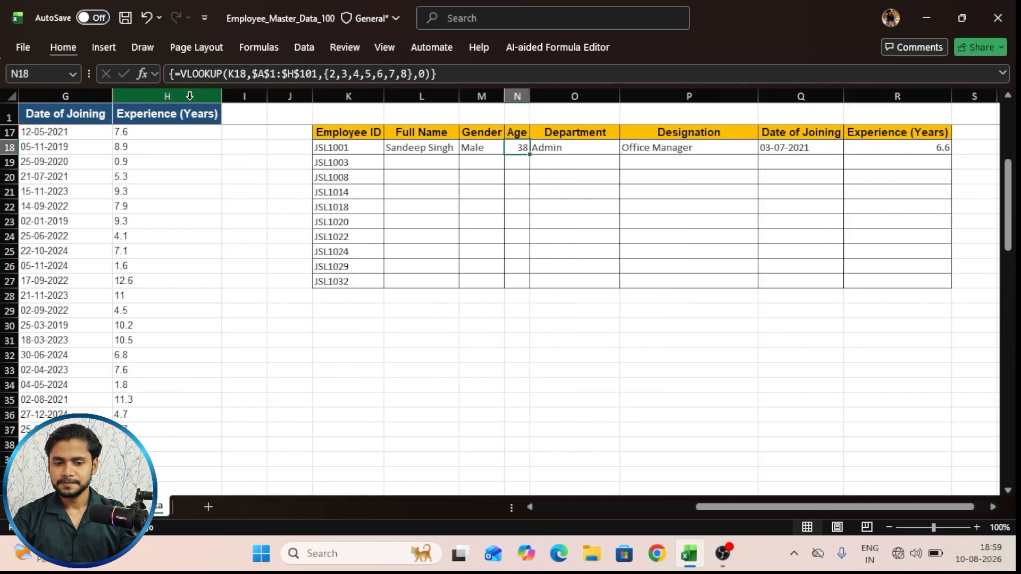
{"action": "key", "text": "shift+Right"}
{"action": "key", "text": "shift+Right"}
{"action": "key", "text": "shift+Right"}
{"action": "key", "text": "shift+Right"}
{"action": "key", "text": "shift+Right"}
{"action": "key", "text": "shift+Right"}
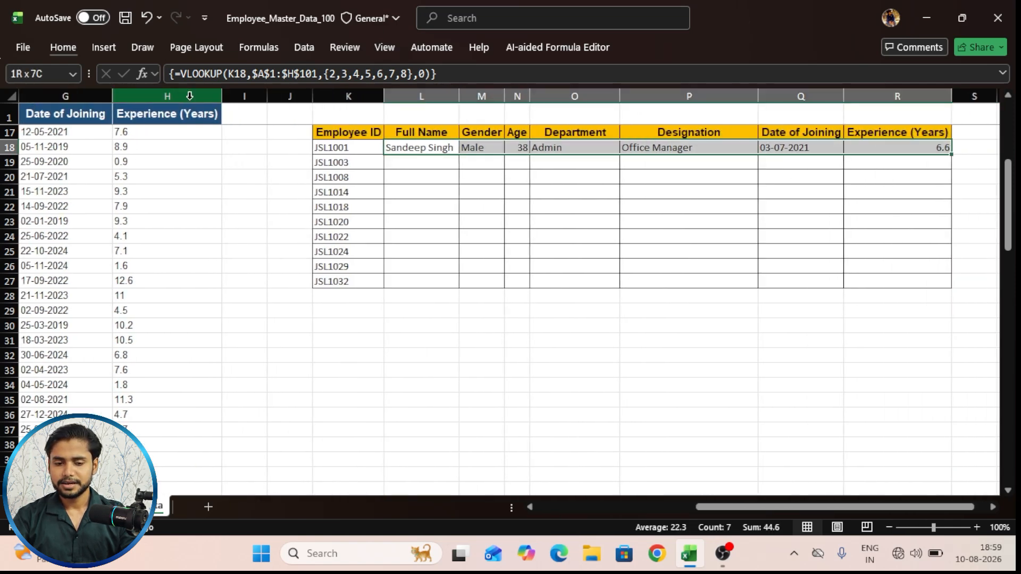
{"action": "key", "text": "shift+Down"}
{"action": "key", "text": "shift+Down"}
{"action": "key", "text": "shift+Down"}
{"action": "key", "text": "shift+Down"}
{"action": "key", "text": "shift+Down"}
{"action": "key", "text": "shift+Down"}
{"action": "key", "text": "shift+Down"}
{"action": "key", "text": "shift+Down"}
{"action": "key", "text": "shift+Down"}
{"action": "key", "text": "F2"}
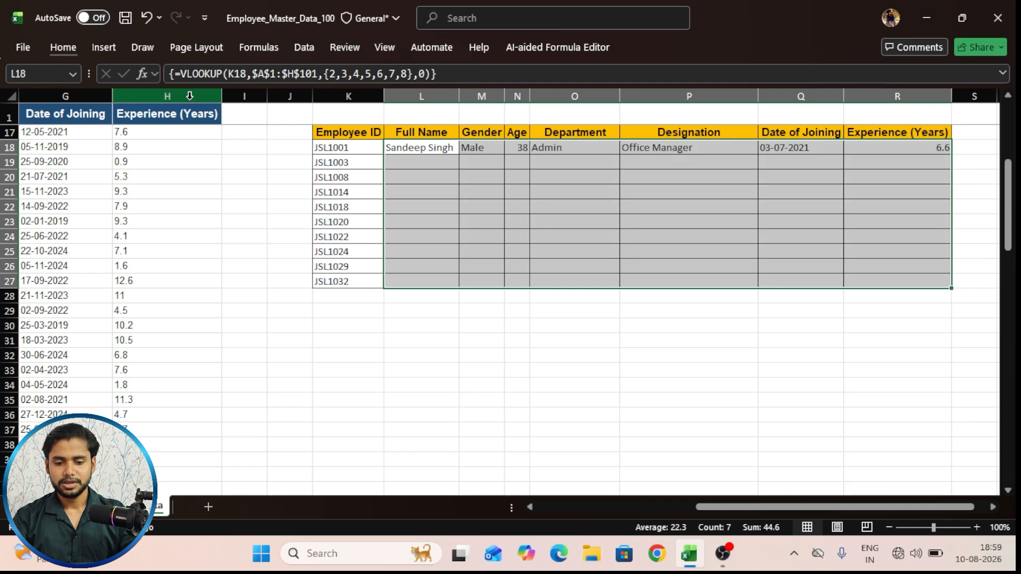
{"action": "key", "text": "ctrl+shift+Return"}
Inspect the filled formulas in the first rows of the second lookup table's Full Name column.
{"action": "key", "text": "Down"}
{"action": "key", "text": "Down"}
{"action": "key", "text": "Up"}
{"action": "key", "text": "Up"}
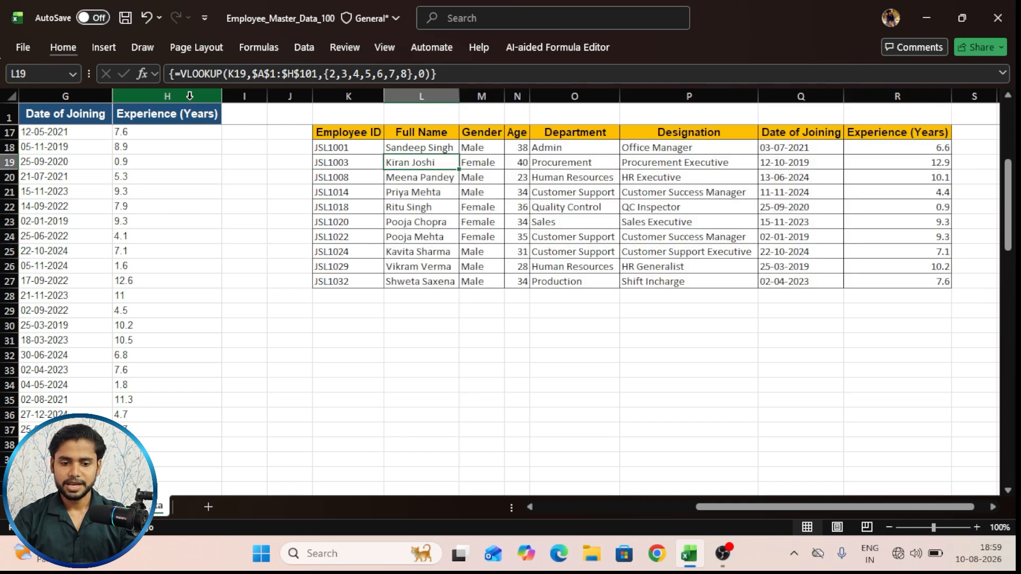
{"action": "key", "text": "Down"}
{"action": "key", "text": "Up"}
{"action": "key", "text": "Left"}
{"action": "key", "text": "Right"}
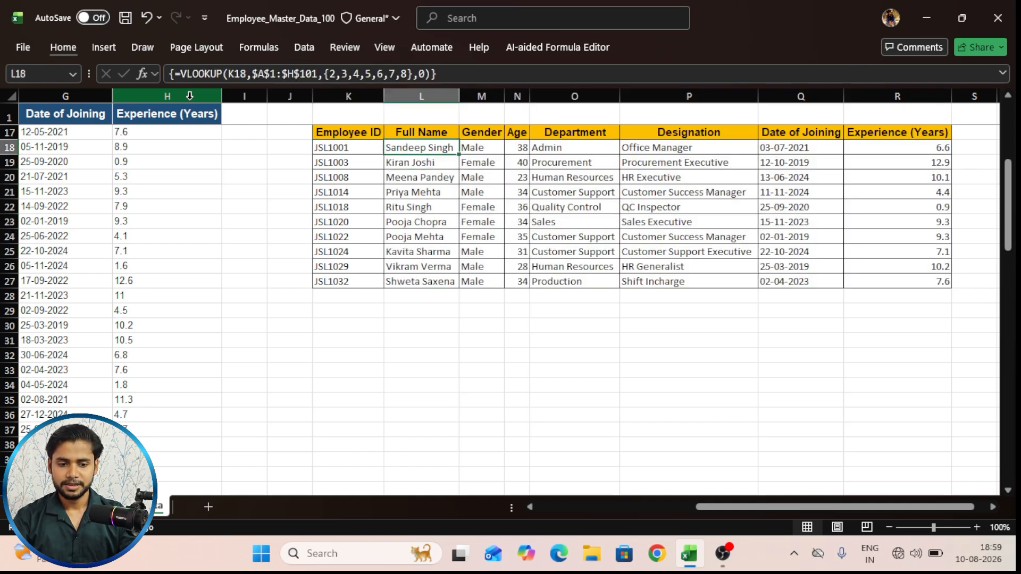
{"action": "key", "text": "Left"}
{"action": "key", "text": "ctrl+shift+Right"}
{"action": "key", "text": "Left"}
{"action": "key", "text": "Right"}
{"action": "key", "text": "Right"}
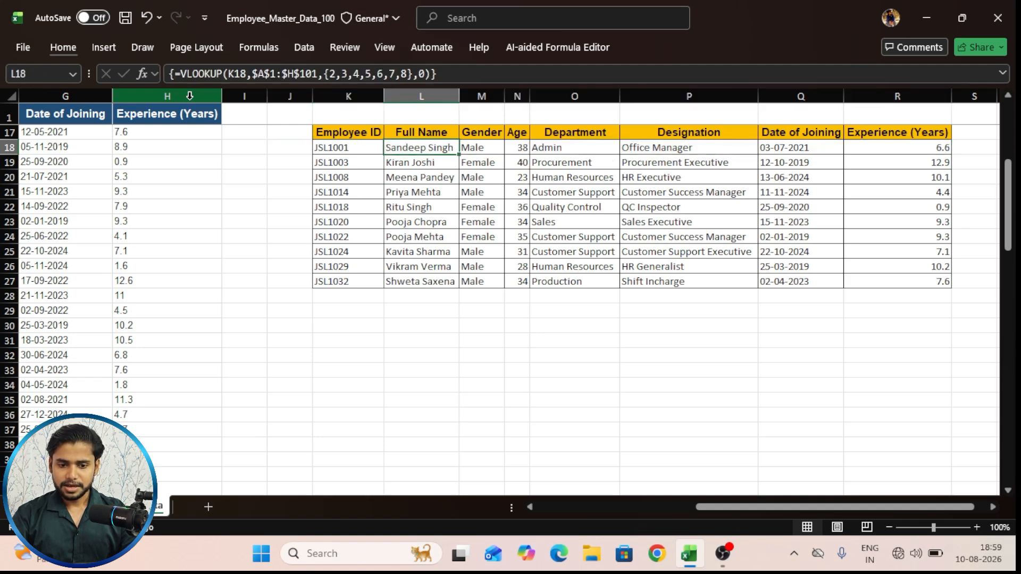
Examine the first employee's record in row 2 of the master data, from Full Name across the remaining fields.
{"action": "key", "text": "Home"}
{"action": "key", "text": "Up"}
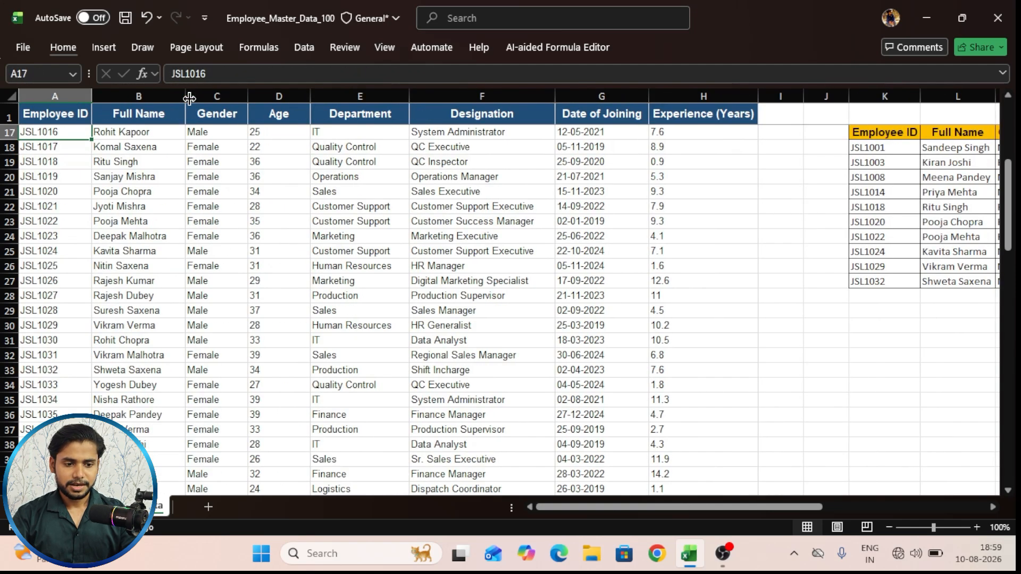
{"action": "key", "text": "Down"}
{"action": "key", "text": "Up"}
{"action": "key", "text": "Up"}
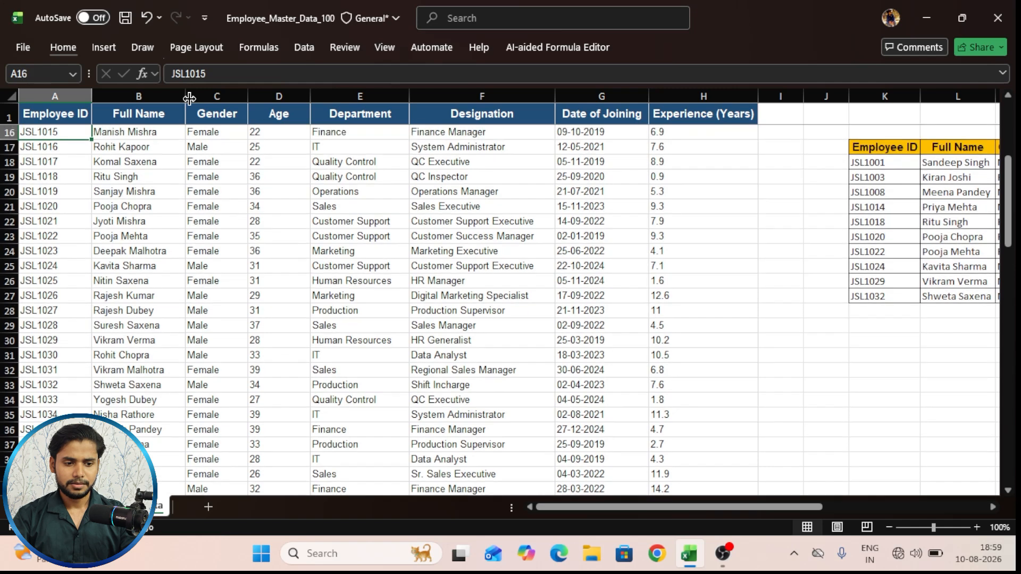
{"action": "key", "text": "ctrl+Up"}
{"action": "key", "text": "Down"}
{"action": "key", "text": "Right"}
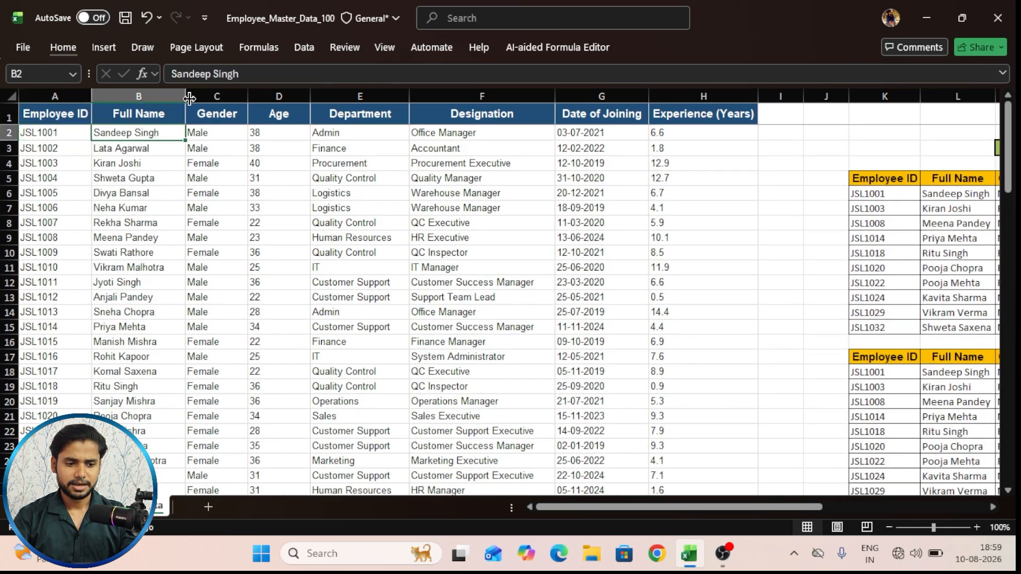
{"action": "key", "text": "Right"}
{"action": "key", "text": "Right"}
{"action": "key", "text": "Right"}
{"action": "key", "text": "Right"}
{"action": "key", "text": "Right"}
{"action": "key", "text": "Right"}
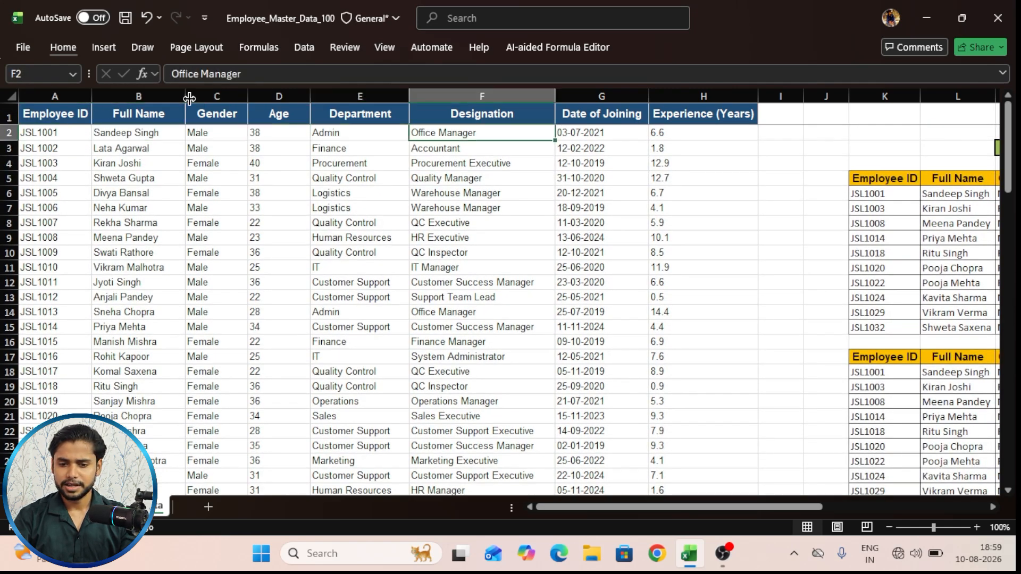
Compare the master record with row 6 of the first lookup table, from Employee ID to Experience (Years).
{"action": "key", "text": "Down"}
{"action": "key", "text": "Down"}
{"action": "key", "text": "Right"}
{"action": "key", "text": "Right"}
{"action": "key", "text": "Right"}
{"action": "key", "text": "Down"}
{"action": "key", "text": "Down"}
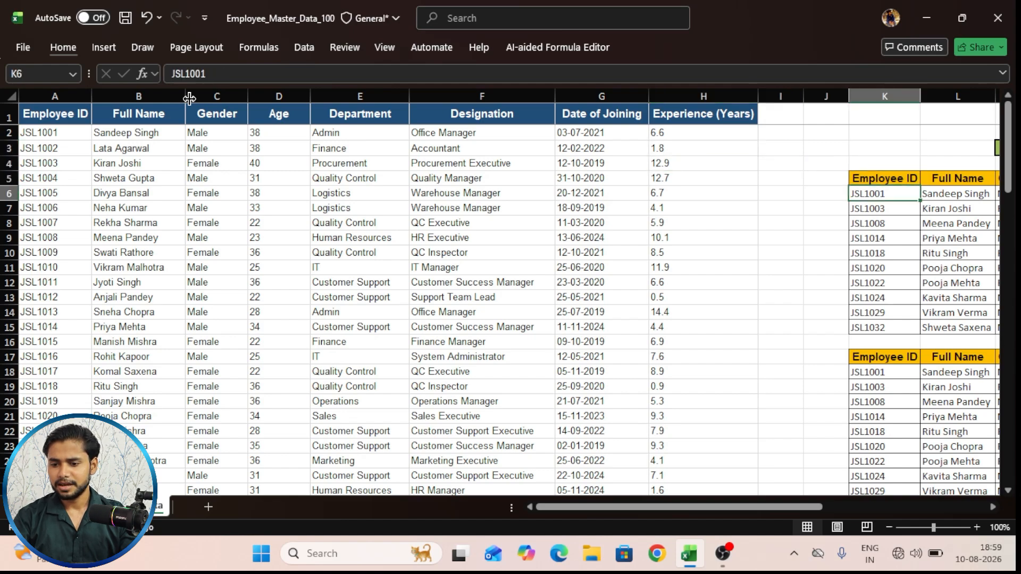
{"action": "key", "text": "Right"}
{"action": "key", "text": "Right"}
{"action": "key", "text": "Right"}
{"action": "key", "text": "Right"}
{"action": "key", "text": "Right"}
{"action": "key", "text": "Right"}
{"action": "key", "text": "Right"}
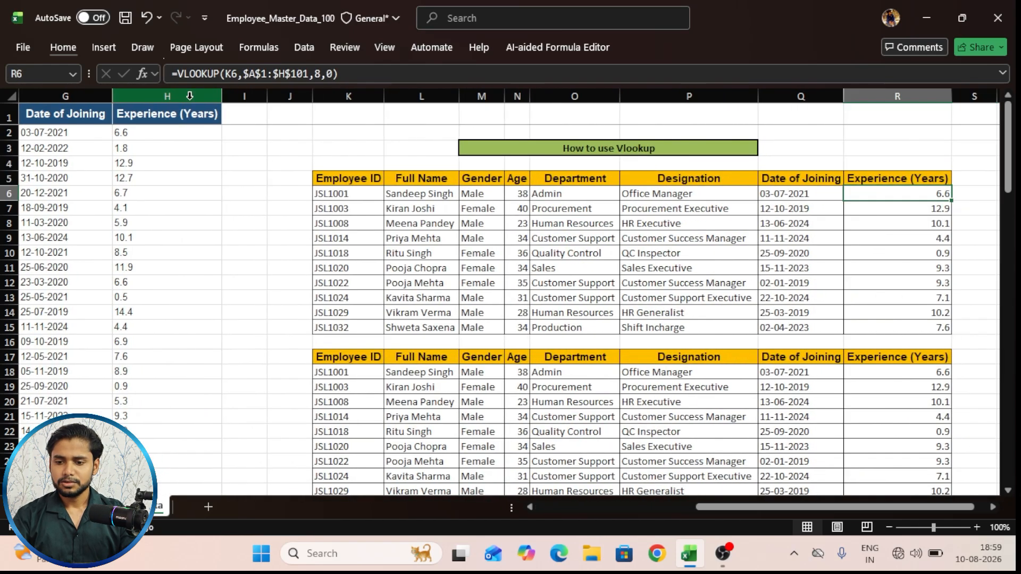
Review the whole first lookup table, K5:R15, and the Full Name formula in L6.
{"action": "key", "text": "Up"}
{"action": "key", "text": "ctrl+shift+Down"}
{"action": "key", "text": "ctrl+shift+Left"}
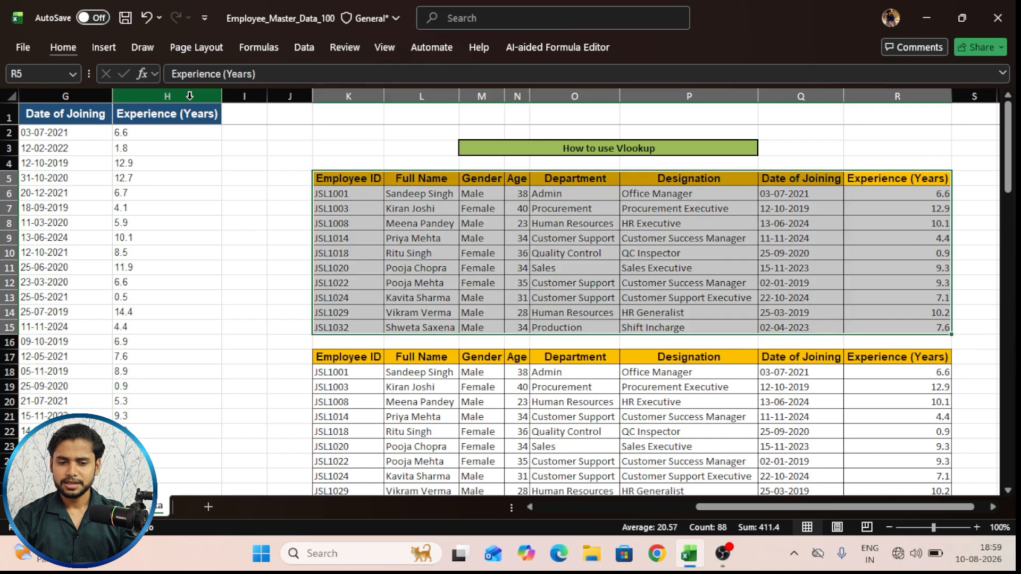
{"action": "key", "text": "Down"}
{"action": "key", "text": "Down"}
{"action": "key", "text": "Up"}
{"action": "key", "text": "Up"}
{"action": "key", "text": "ctrl+shift+Down"}
{"action": "key", "text": "ctrl+shift+Left"}
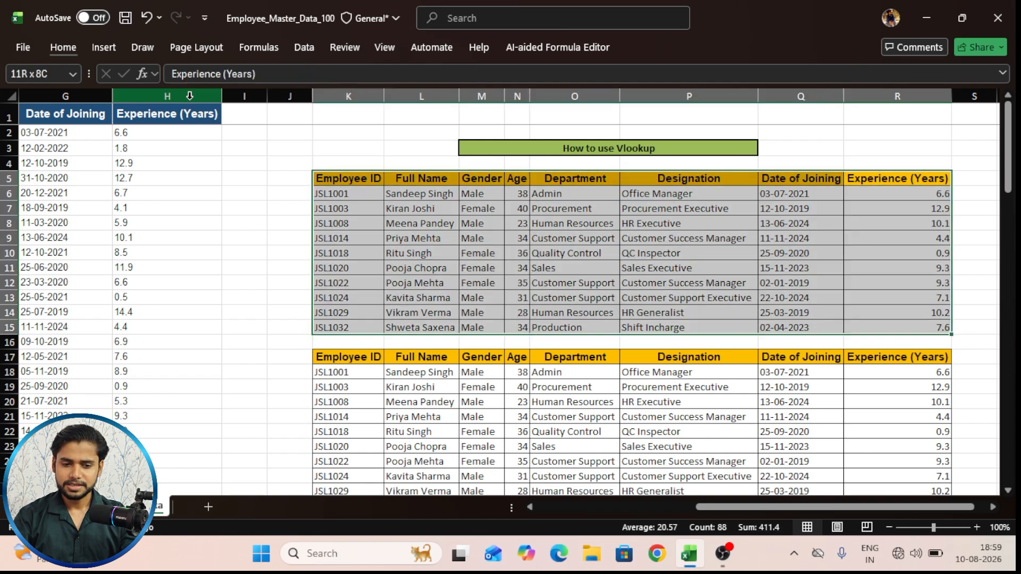
{"action": "key", "text": "Up"}
{"action": "key", "text": "Down"}
{"action": "key", "text": "Down"}
{"action": "key", "text": "Left"}
{"action": "key", "text": "Left"}
{"action": "key", "text": "Left"}
{"action": "key", "text": "Left"}
{"action": "key", "text": "Left"}
{"action": "key", "text": "Left"}
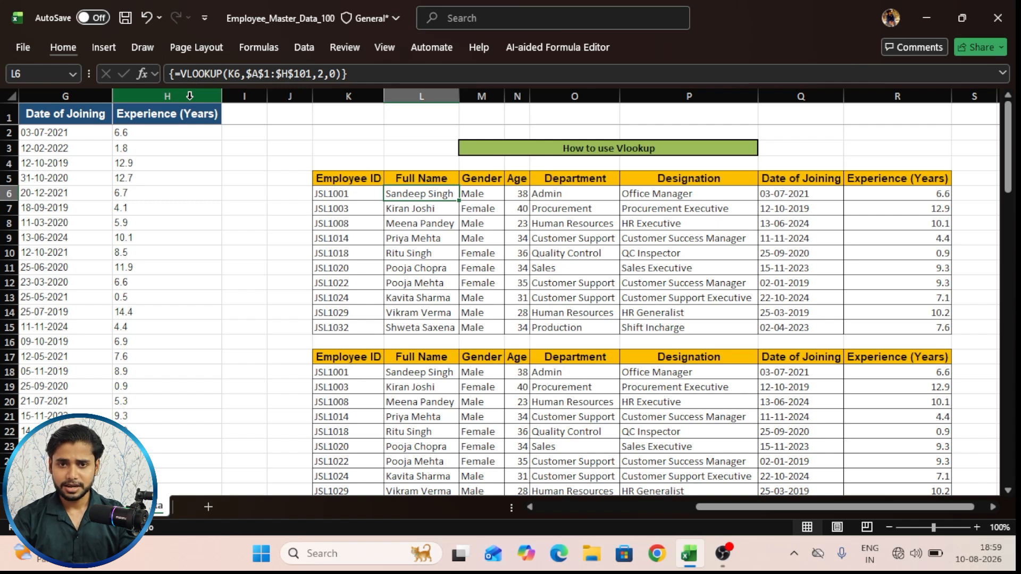
Compare the single-column formulas of the first lookup table with the array formulas in L18:R27 of the second.
{"action": "key", "text": "Down"}
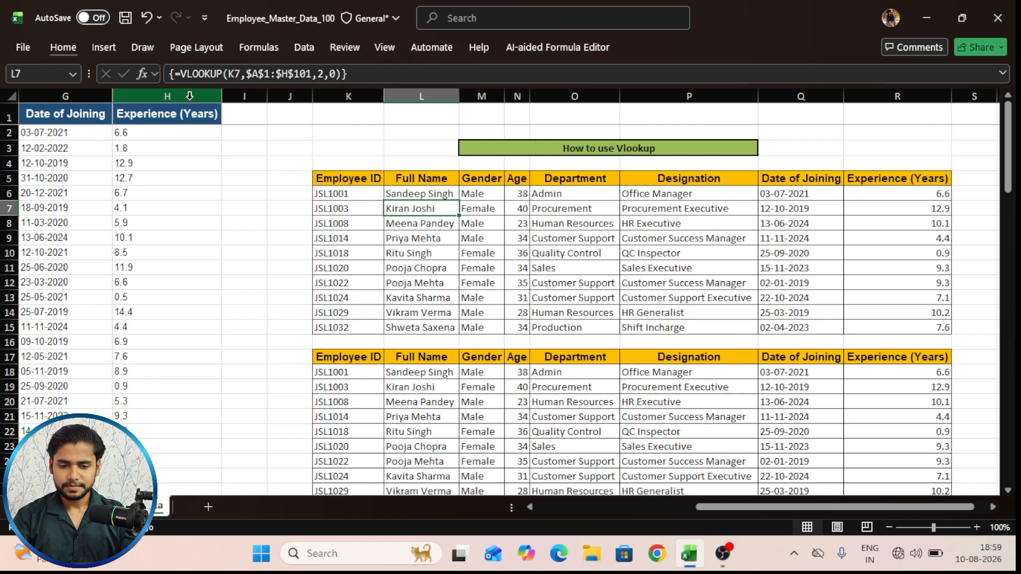
{"action": "key", "text": "Down"}
{"action": "key", "text": "ctrl+Down"}
{"action": "key", "text": "Down"}
{"action": "key", "text": "Down"}
{"action": "key", "text": "Down"}
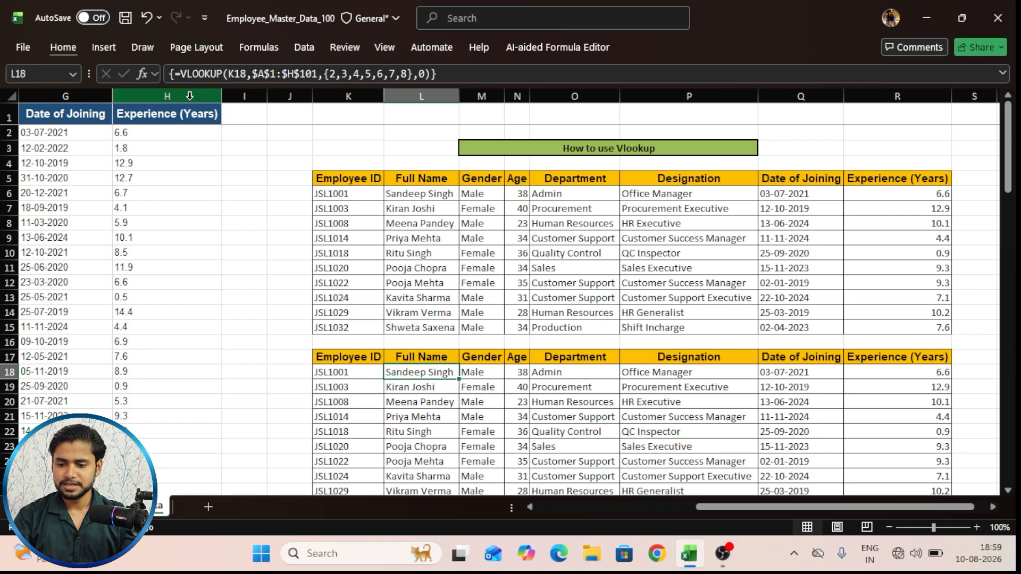
{"action": "key", "text": "ctrl+shift+Right"}
{"action": "key", "text": "ctrl+shift+Down"}
{"action": "key", "text": "Down"}
{"action": "key", "text": "Down"}
{"action": "key", "text": "Down"}
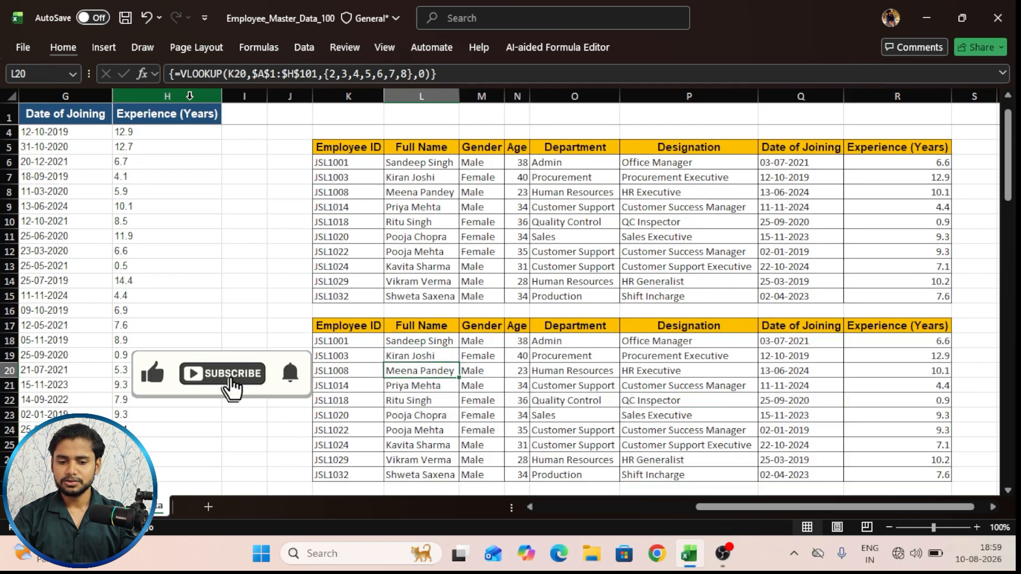
{"action": "key", "text": "Up"}
{"action": "key", "text": "Up"}
{"action": "key", "text": "Up"}
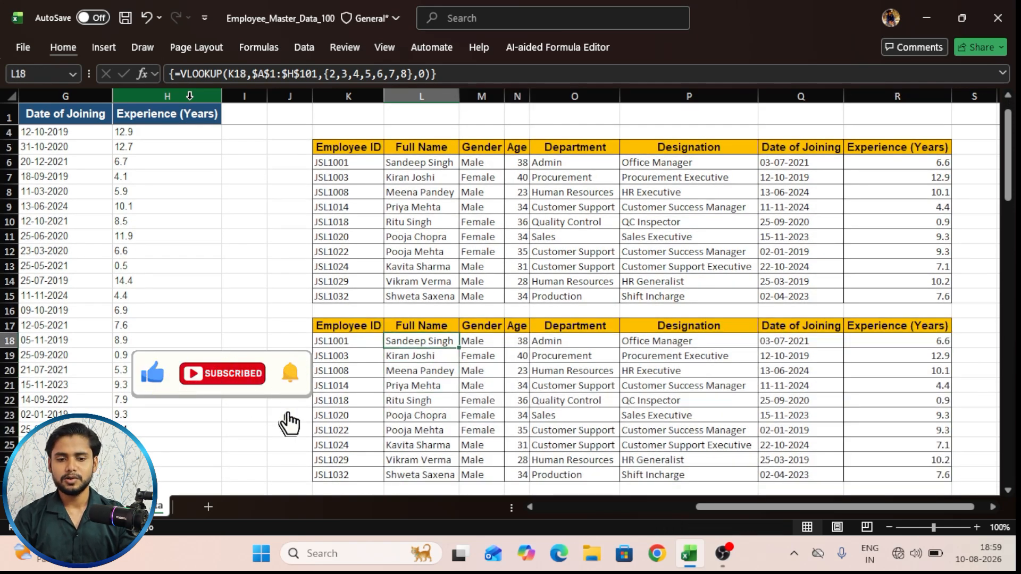